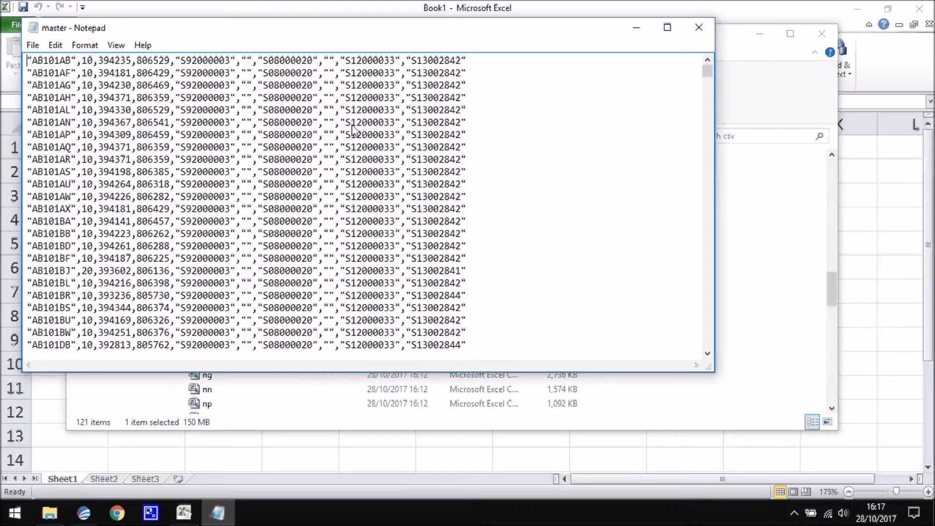
# - Examine how the postcodes in the master text file are structured, comparing their first four and last three characters, and close the file
pyautogui.click(49, 61)
pyautogui.moveTo(32, 61); pyautogui.dragTo(52, 65)
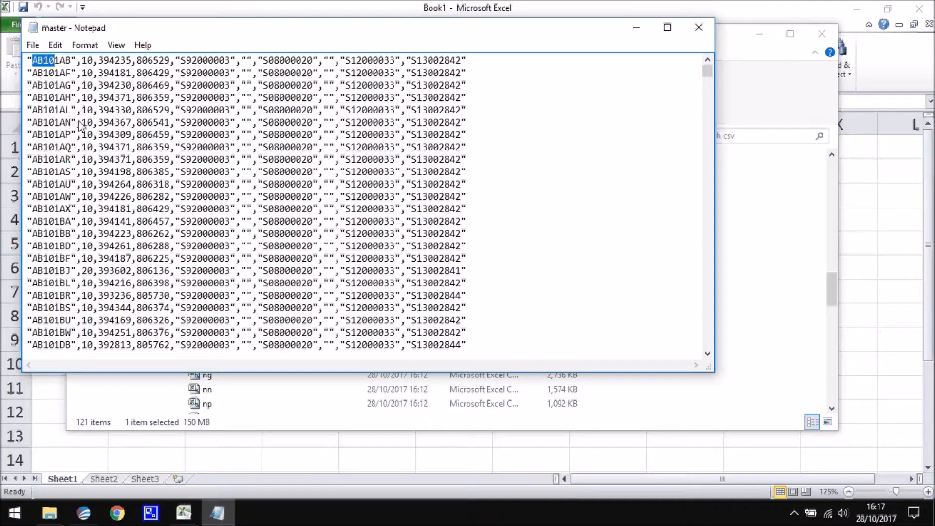
pyautogui.moveTo(54, 74); pyautogui.dragTo(71, 74)
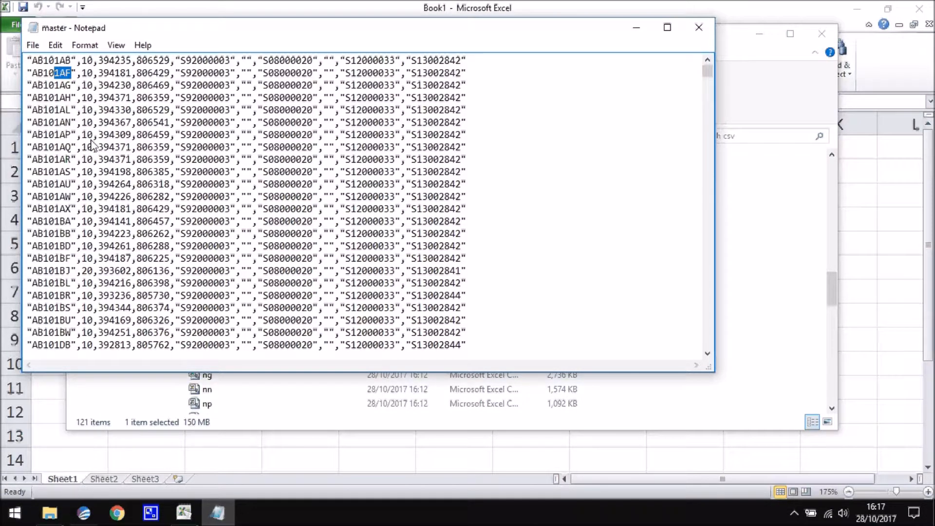
pyautogui.scroll(-15, 99, 181)
pyautogui.scroll(-15, 99, 181)
pyautogui.scroll(-10, 99, 181)
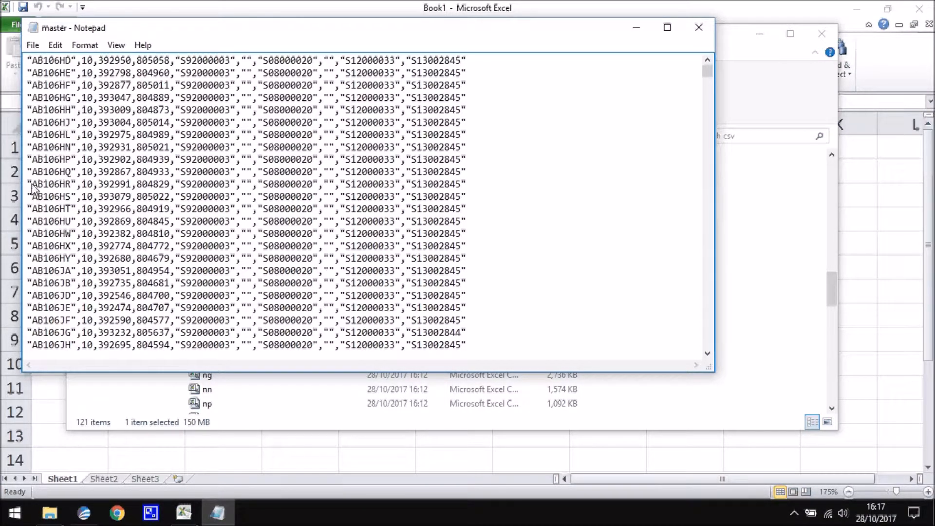
pyautogui.moveTo(32, 185); pyautogui.dragTo(50, 185)
pyautogui.click(54, 185)
pyautogui.moveTo(53, 185); pyautogui.dragTo(49, 188)
pyautogui.moveTo(56, 187); pyautogui.dragTo(34, 187)
pyautogui.click(699, 28)
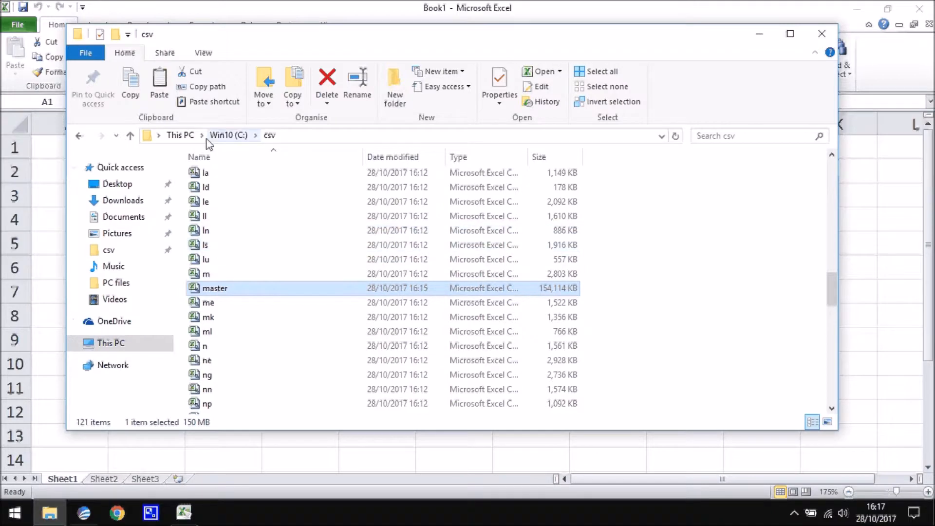
# - Open the Exercise staff locations file from the PC files folder on the Desktop in Excel
pyautogui.click(130, 136)
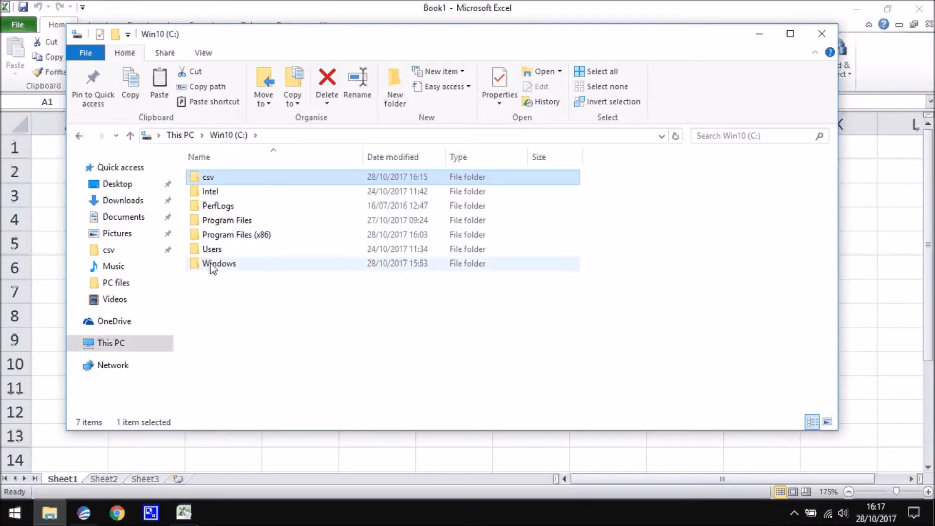
pyautogui.click(115, 184)
pyautogui.doubleClick(211, 179)
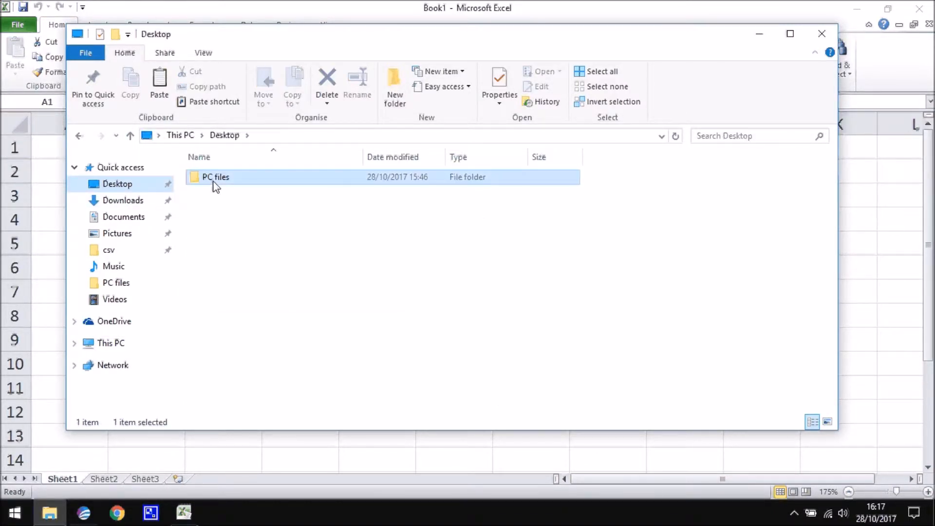
pyautogui.doubleClick(220, 178)
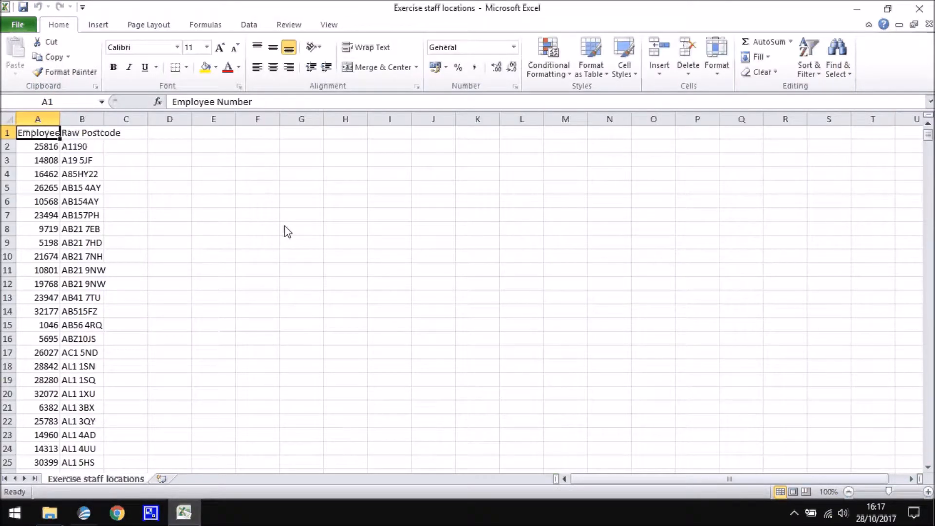
# - Examine the Raw Postcode entries in B2:B5 for differences in length, spacing and validity
pyautogui.click(83, 151)
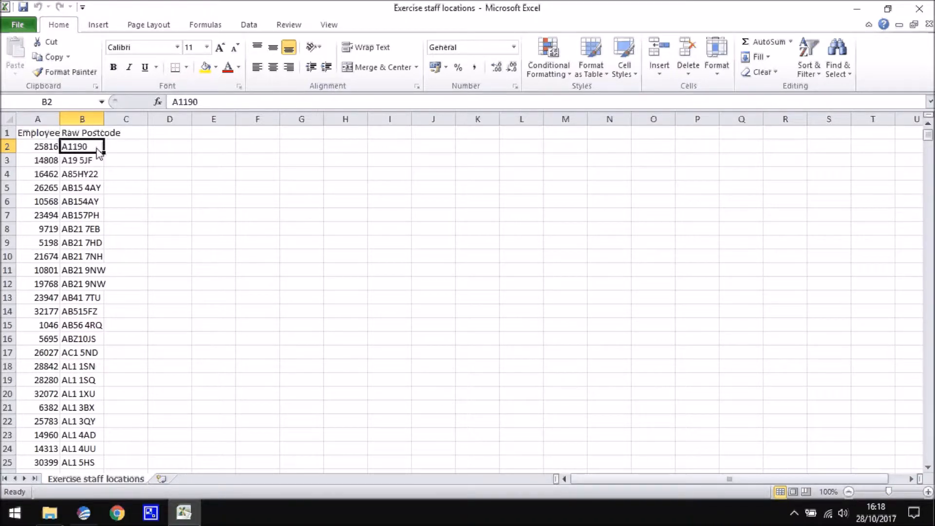
pyautogui.click(75, 164)
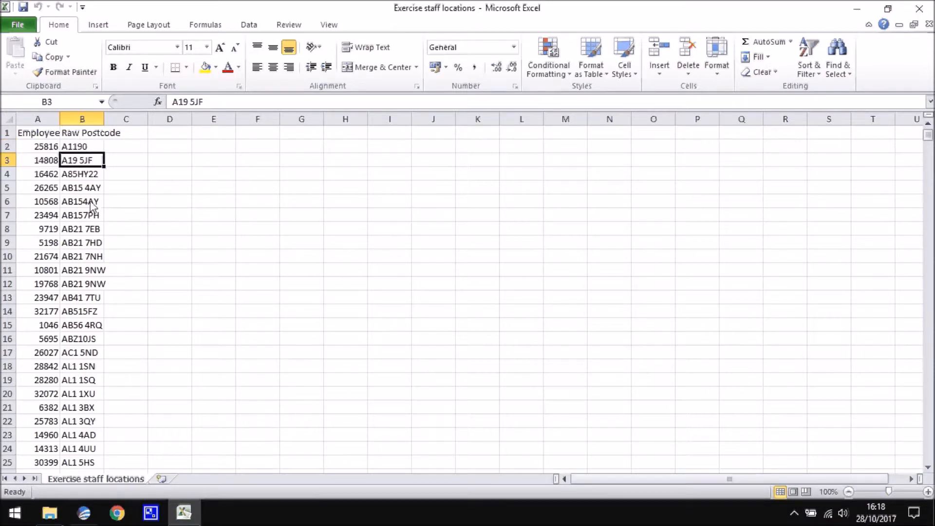
pyautogui.click(75, 190)
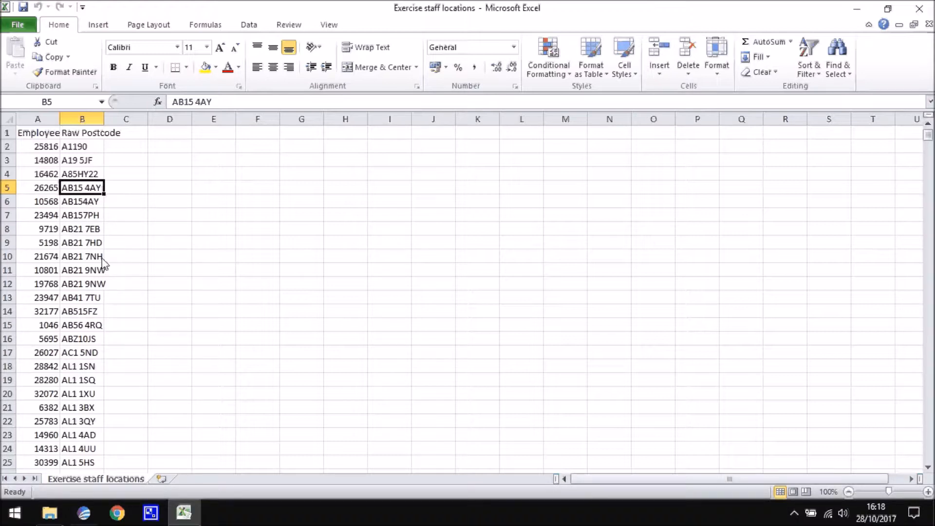
pyautogui.click(84, 177)
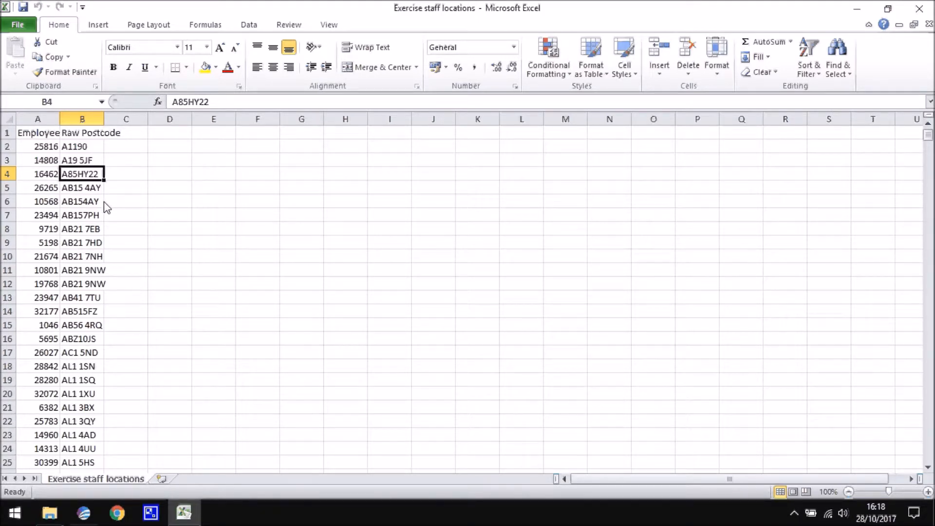
pyautogui.click(73, 146)
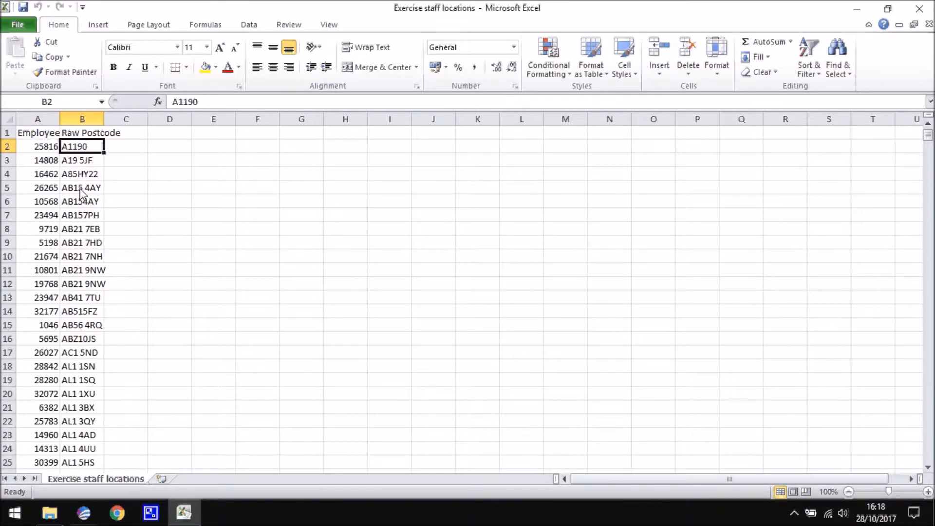
pyautogui.click(81, 190)
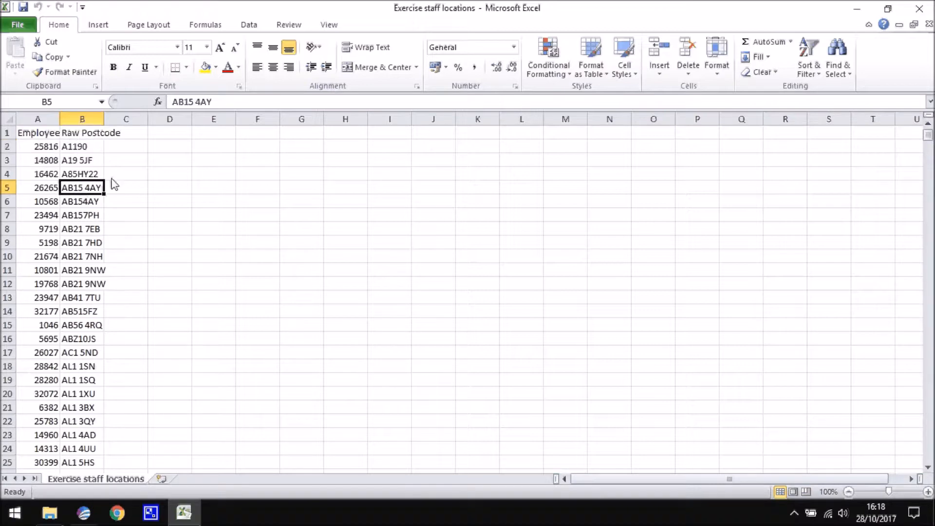
# - Autofit the widths of all columns to their contents and enlarge the sheet view to 130%
pyautogui.click(7, 119)
pyautogui.doubleClick(60, 119)
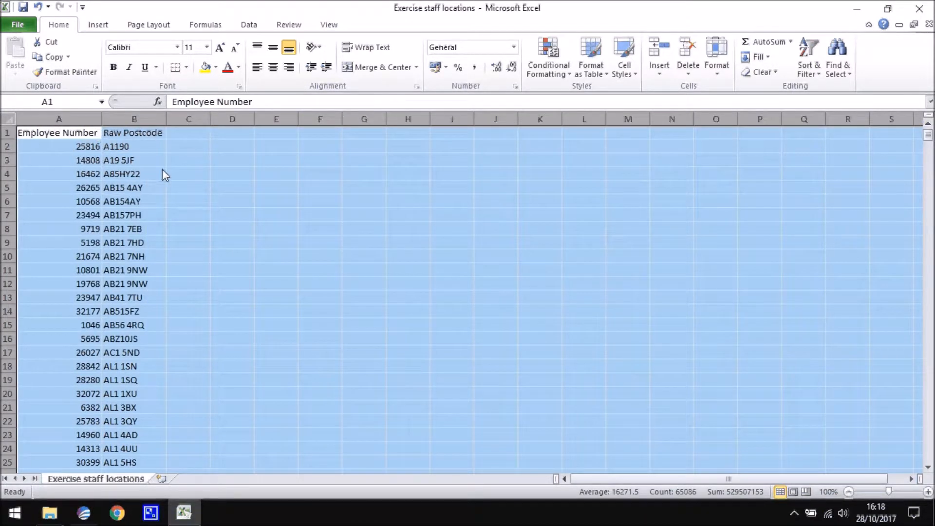
pyautogui.click(183, 166)
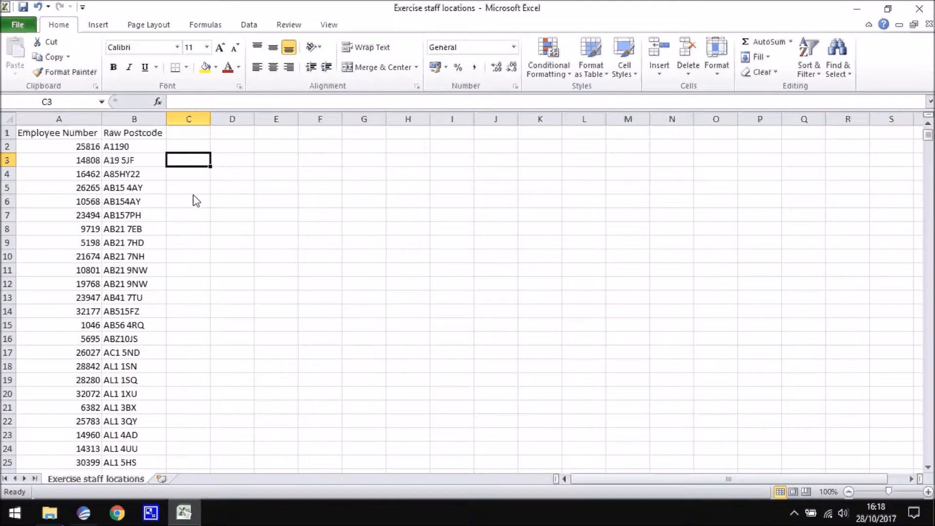
pyautogui.scroll(2, 253, 234)
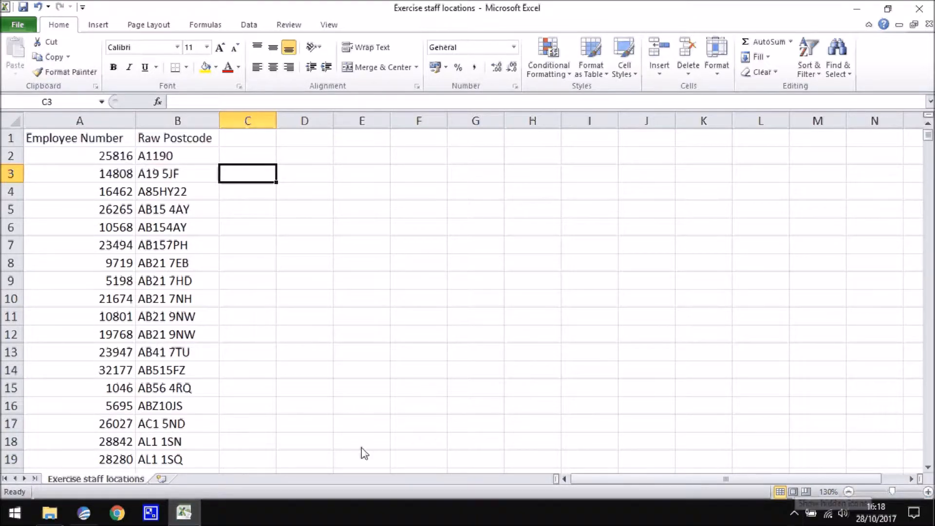
# - Add the header "Good PC" in cell C1, beside the Raw Postcode column
pyautogui.click(247, 145)
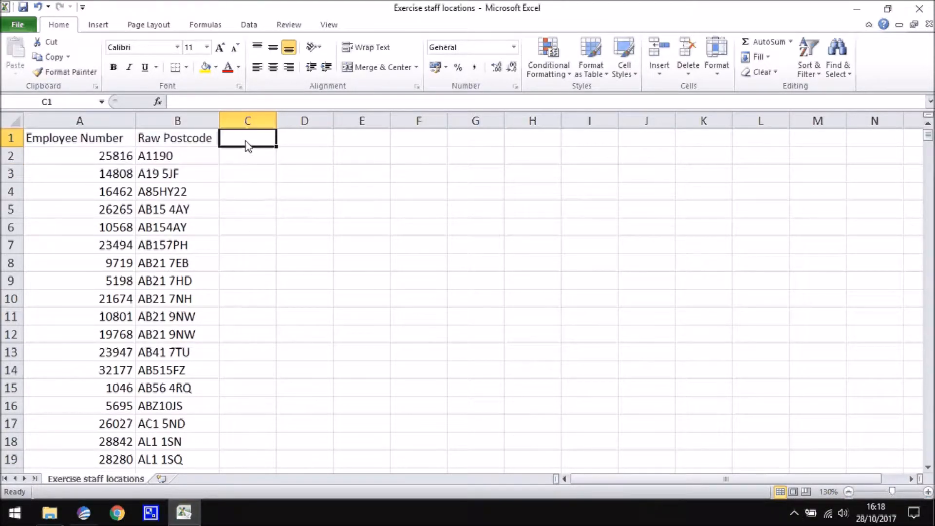
pyautogui.write('Good')
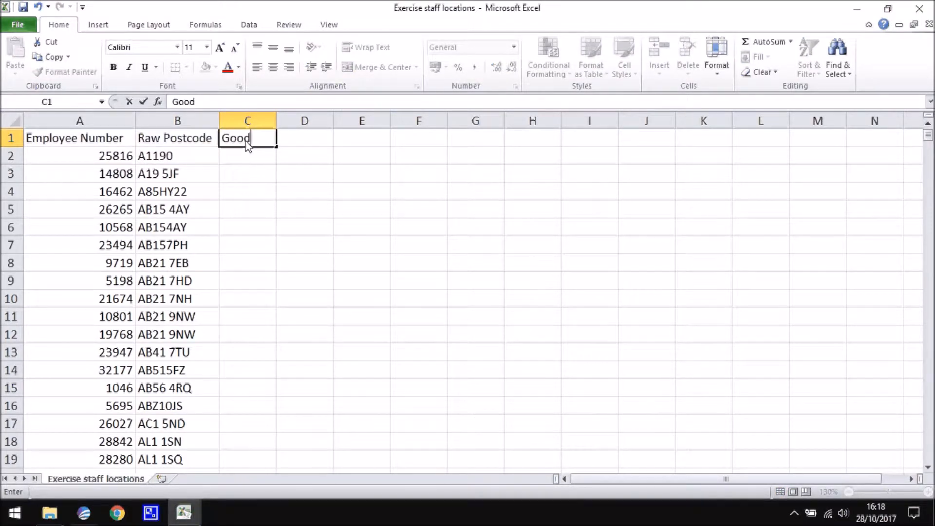
pyautogui.write(' PC')
pyautogui.press('Return')
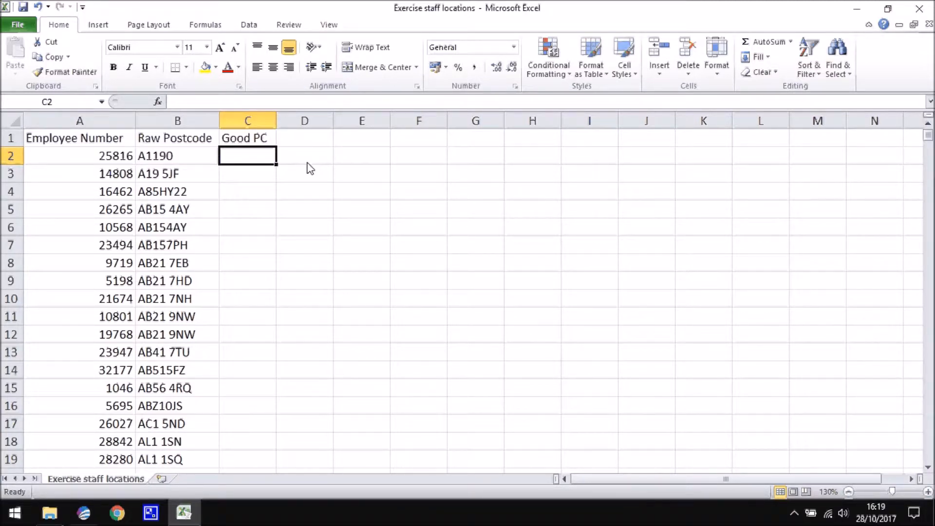
# - Enter =LEN(B2) in cell C2 to count the postcode's characters and fill it down to C9
pyautogui.write('=len')
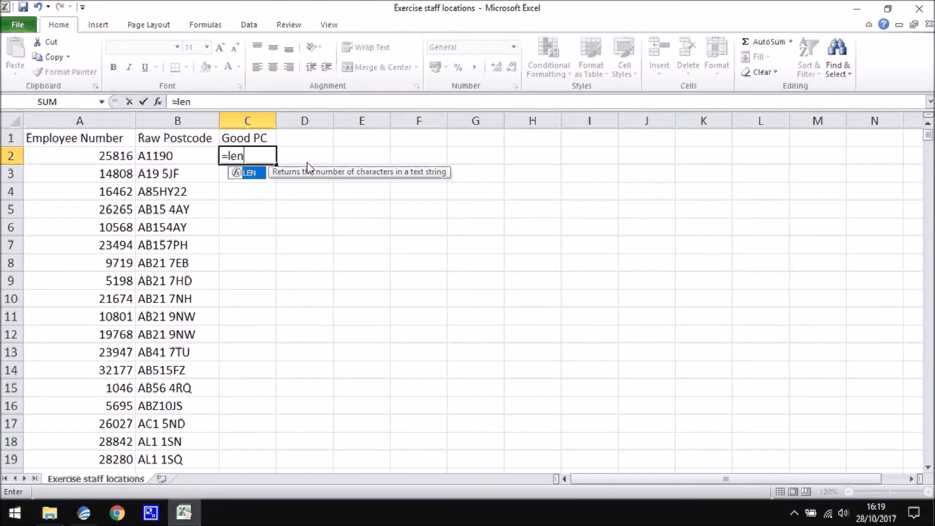
pyautogui.press('Tab')
pyautogui.press('Left')
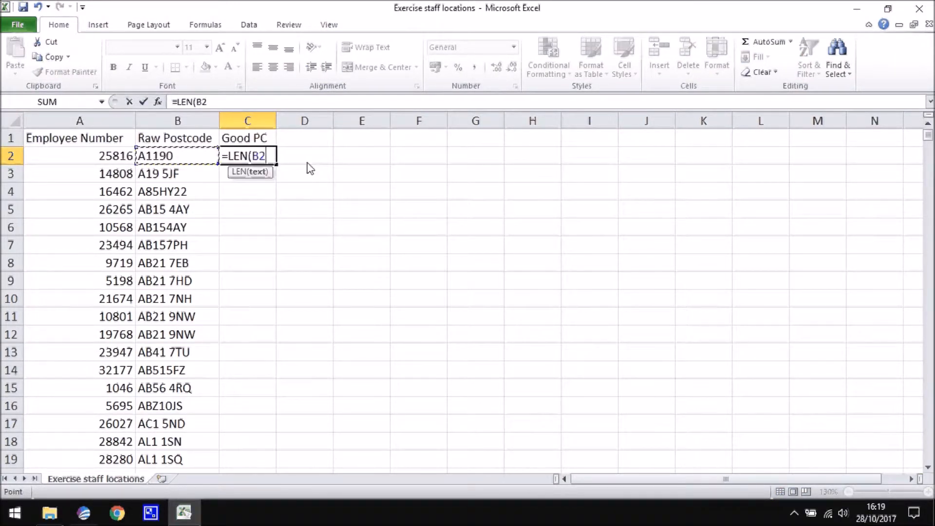
pyautogui.press('Return')
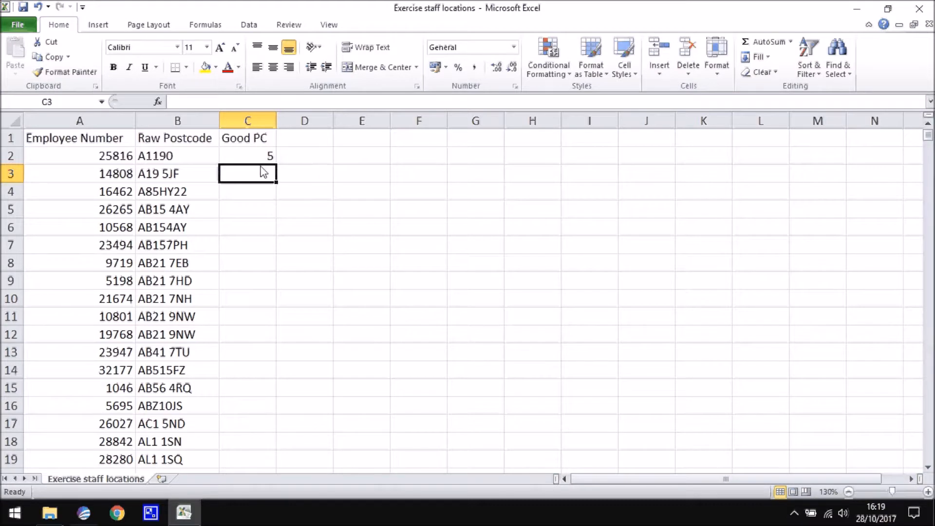
pyautogui.click(271, 153)
pyautogui.moveTo(275, 165); pyautogui.dragTo(290, 287)
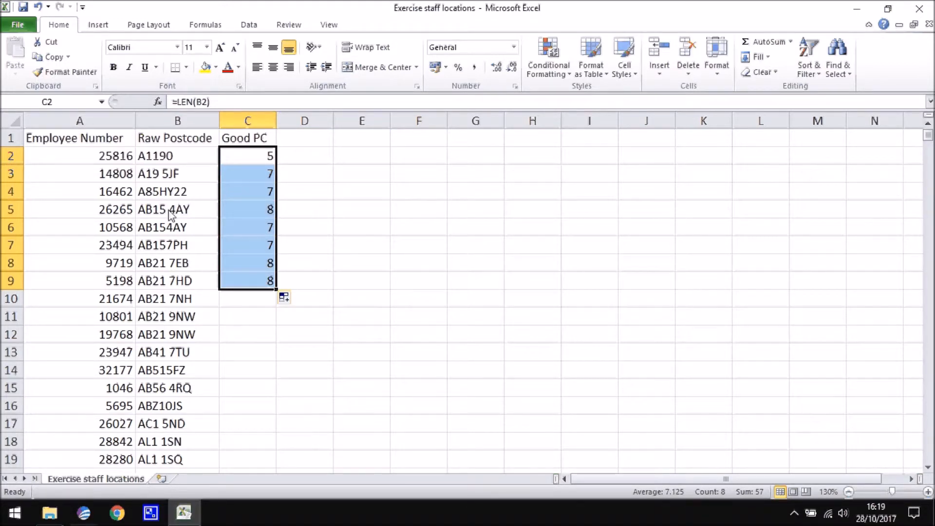
# - Wrap the LEN formula in C2 in an IF that tests whether the length equals 7 and returns B2 if true
pyautogui.click(258, 157)
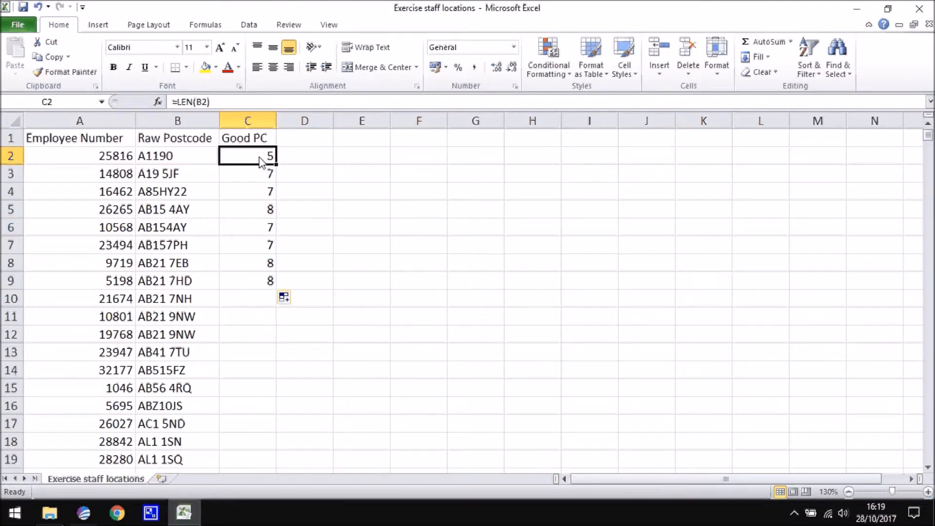
pyautogui.click(177, 102)
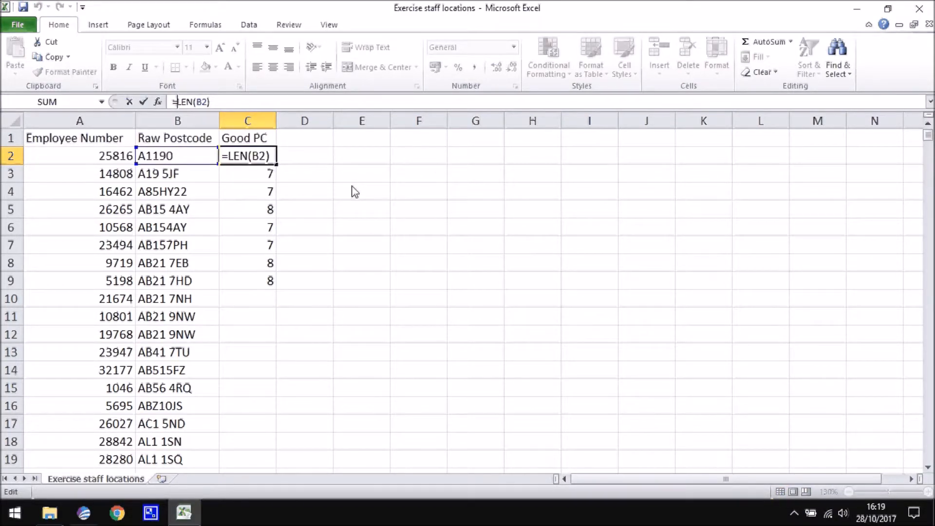
pyautogui.write('i')
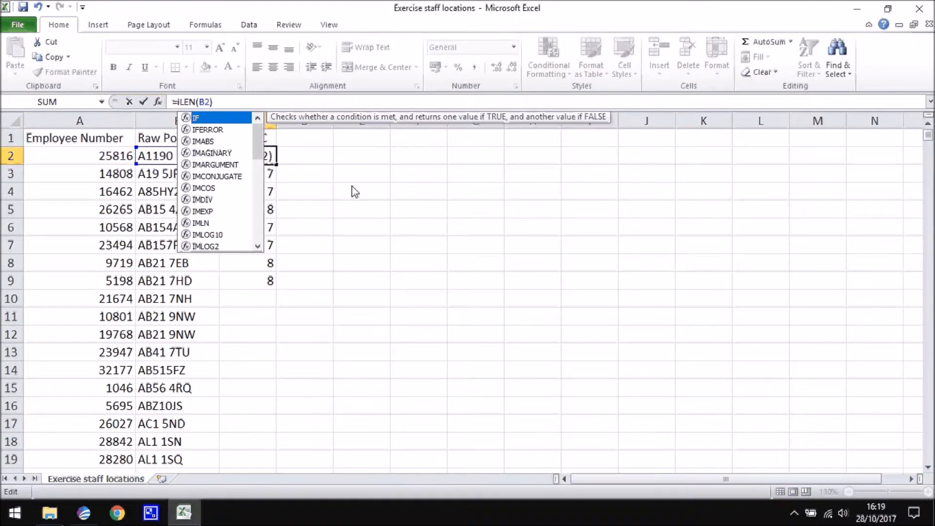
pyautogui.write('f(')
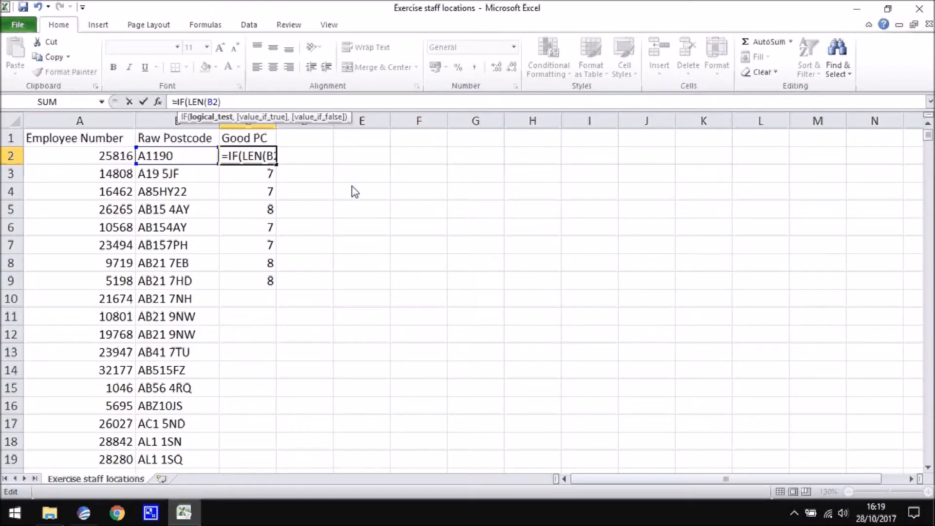
pyautogui.write('=7')
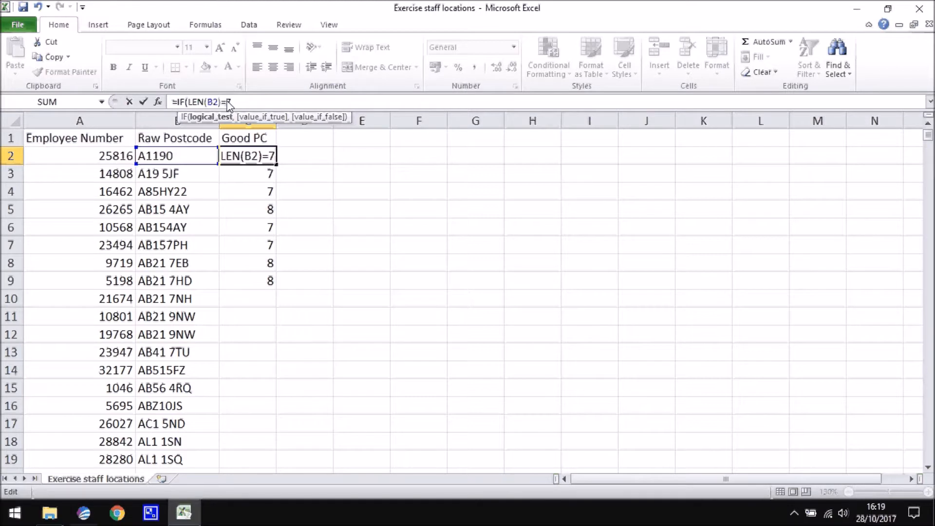
pyautogui.write(',')
pyautogui.press('Left')
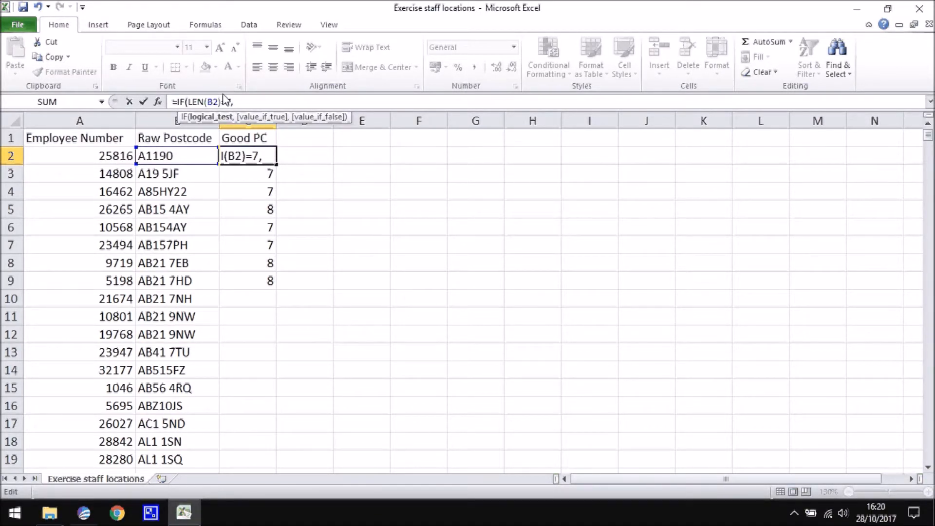
pyautogui.click(239, 102)
pyautogui.click(167, 157)
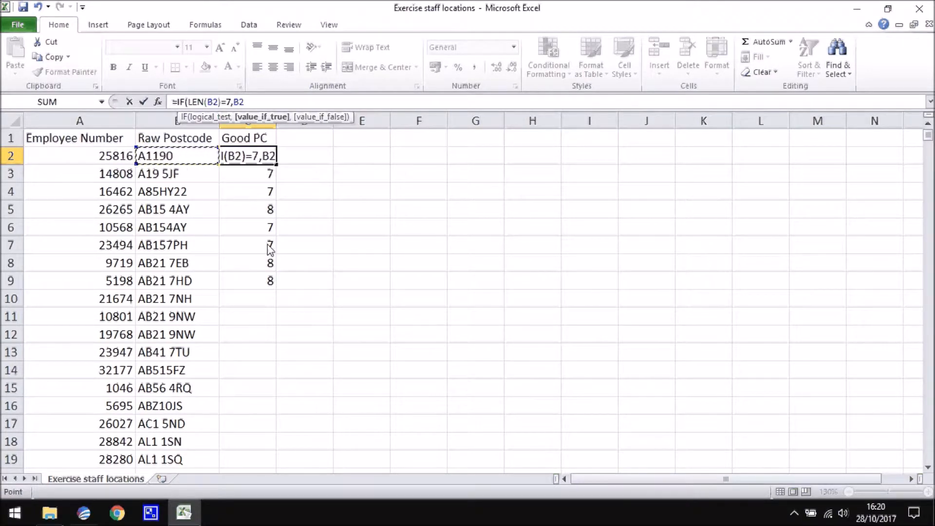
pyautogui.write(',')
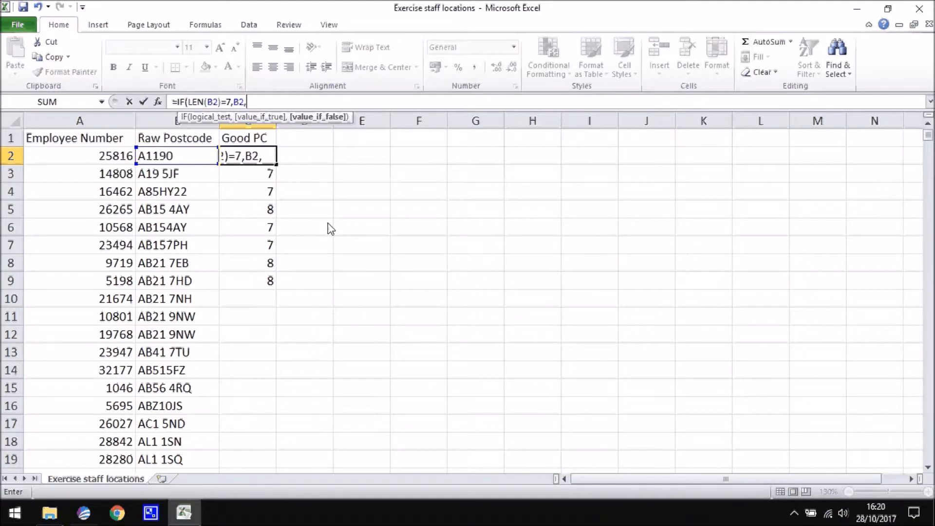
# - Complete C2's IF formula with LEFT(B2,4)&RIGHT(B2,3) as the value if false and fill it down to C9
pyautogui.write('left')
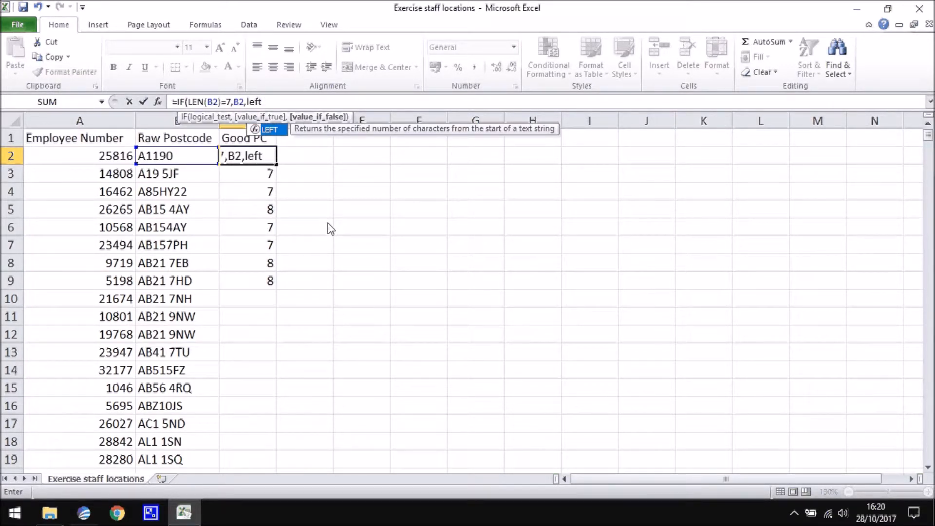
pyautogui.press('Tab')
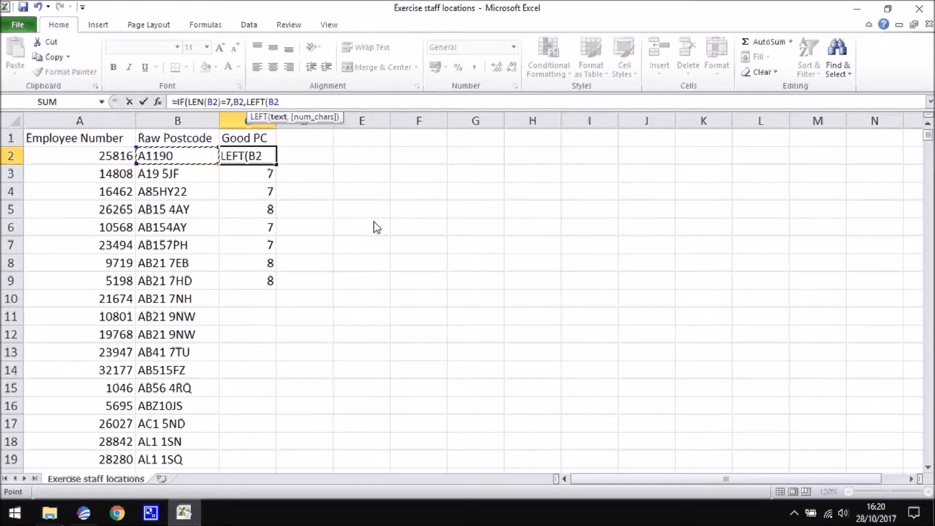
pyautogui.write(',4)')
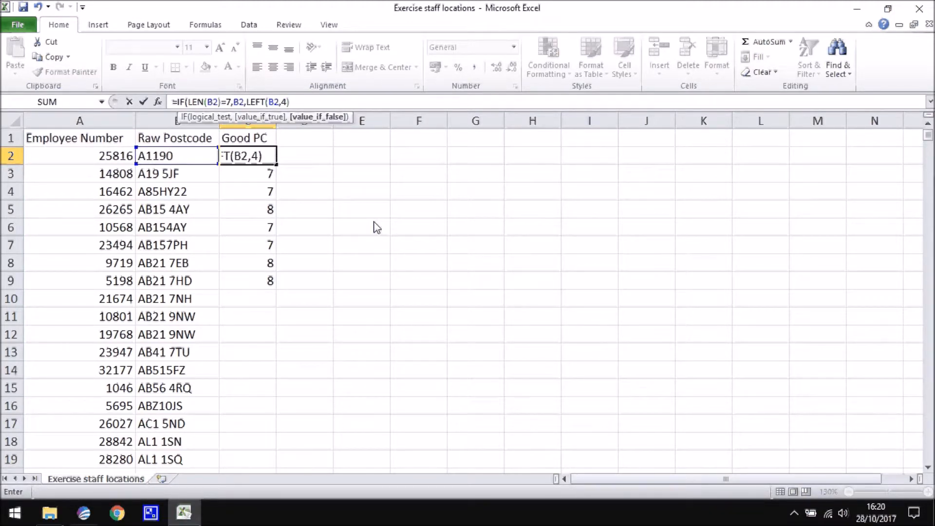
pyautogui.write('&right')
pyautogui.press('Tab')
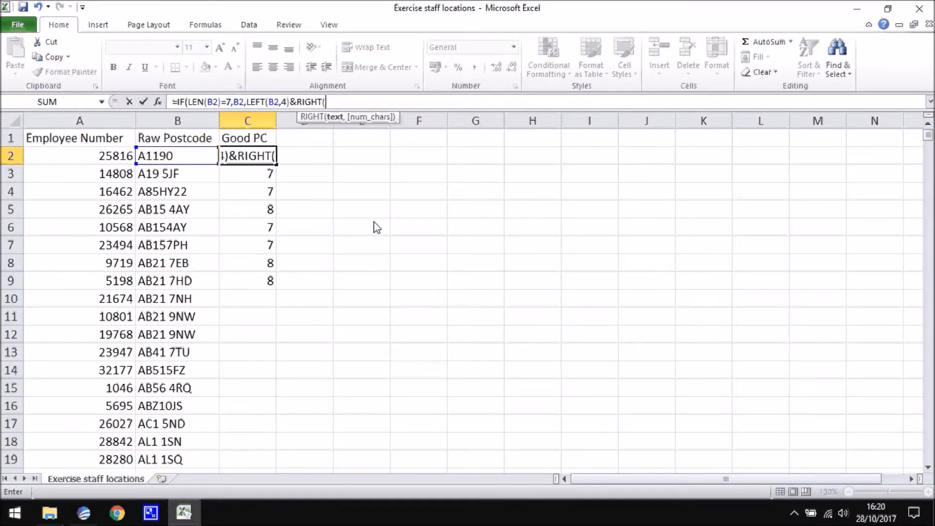
pyautogui.press('Left')
pyautogui.write(',')
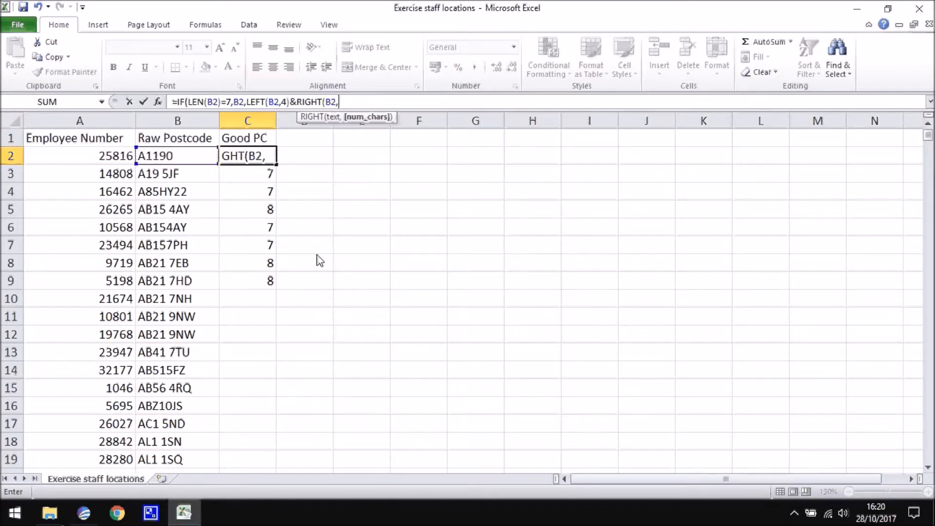
pyautogui.write('3)')
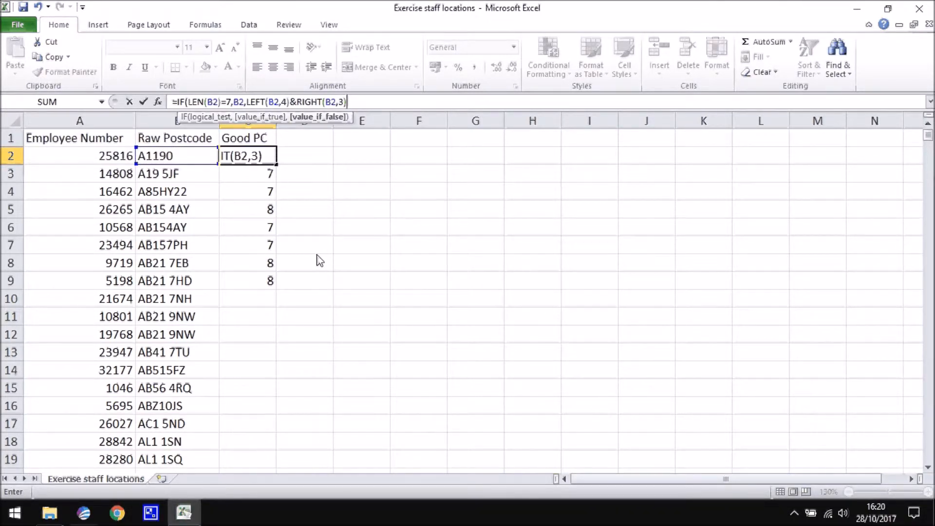
pyautogui.write(')')
pyautogui.press('Return')
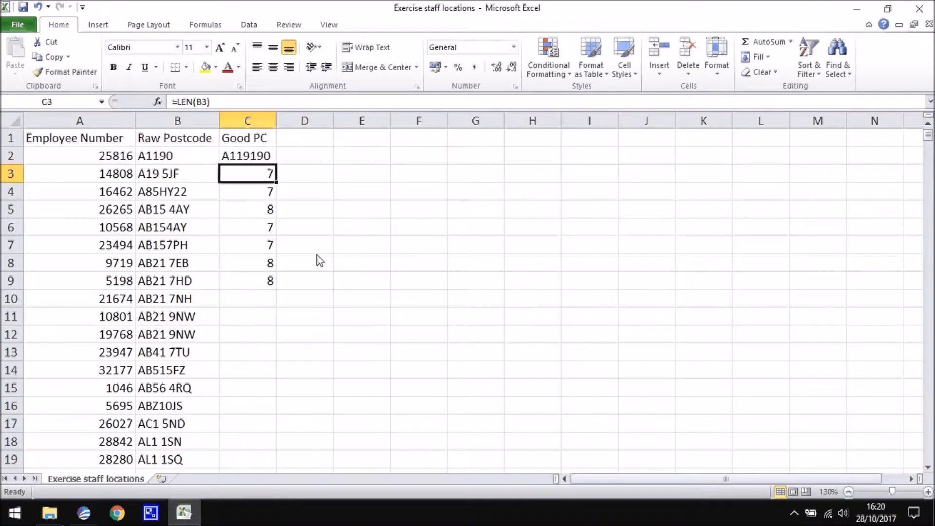
pyautogui.click(267, 162)
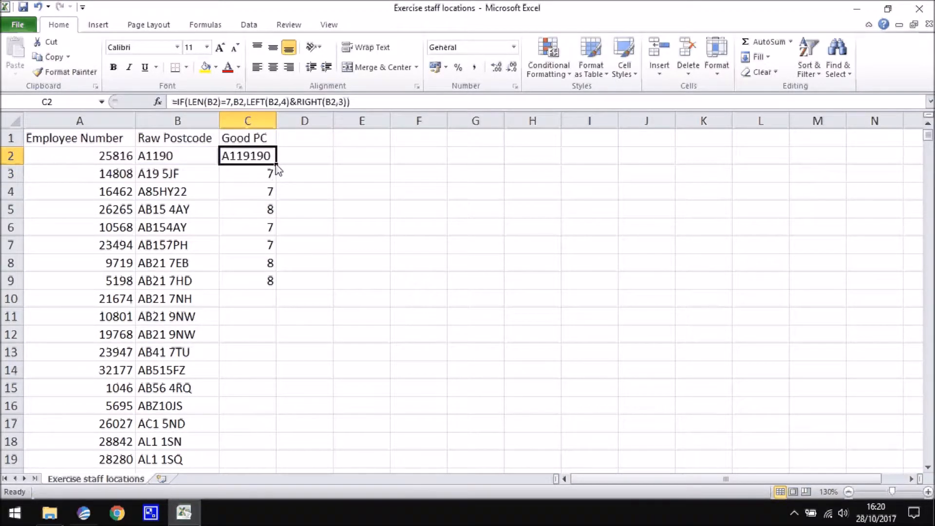
pyautogui.doubleClick(276, 165)
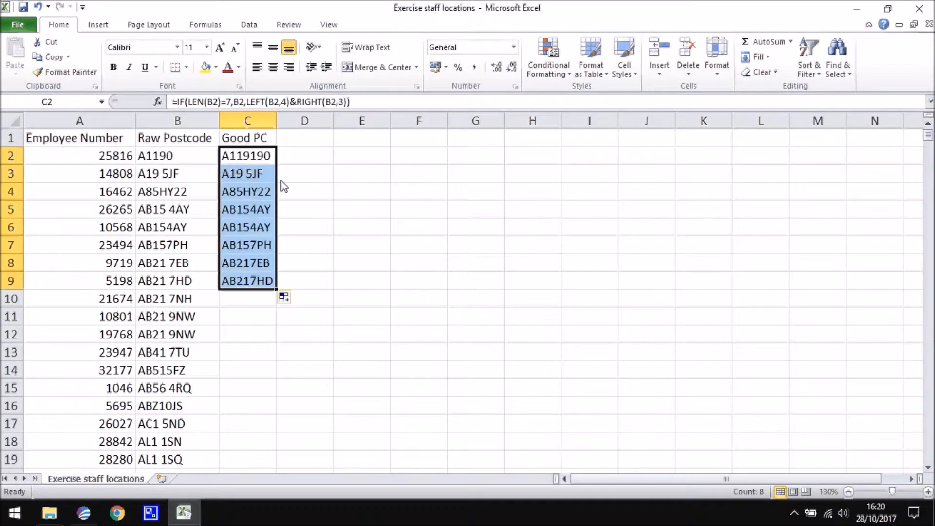
# - Check each Good PC result in C2:C9 and its formula against the raw postcodes in column B
pyautogui.click(237, 159)
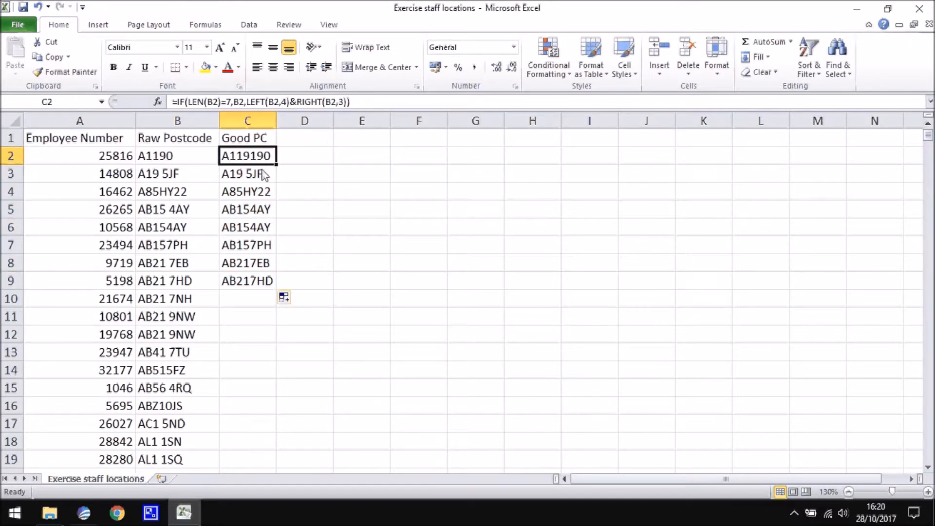
pyautogui.click(174, 155)
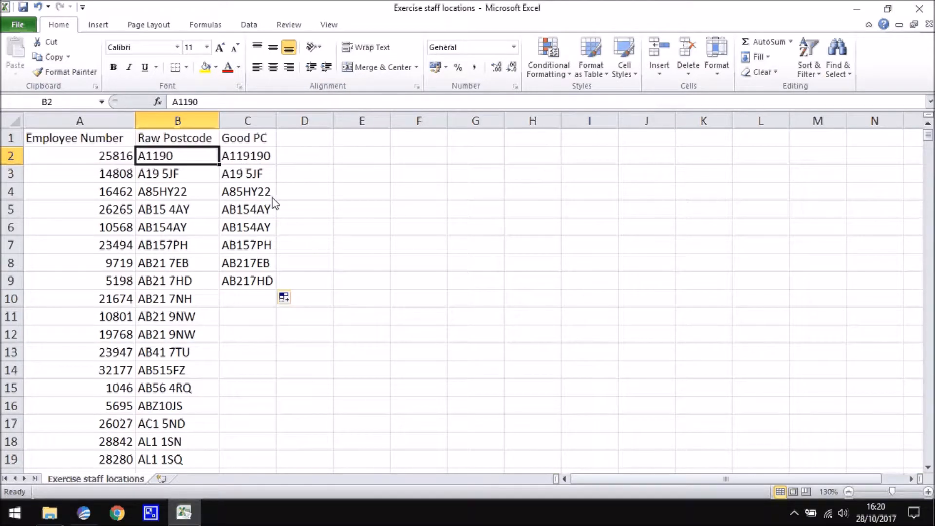
pyautogui.click(248, 178)
pyautogui.click(255, 194)
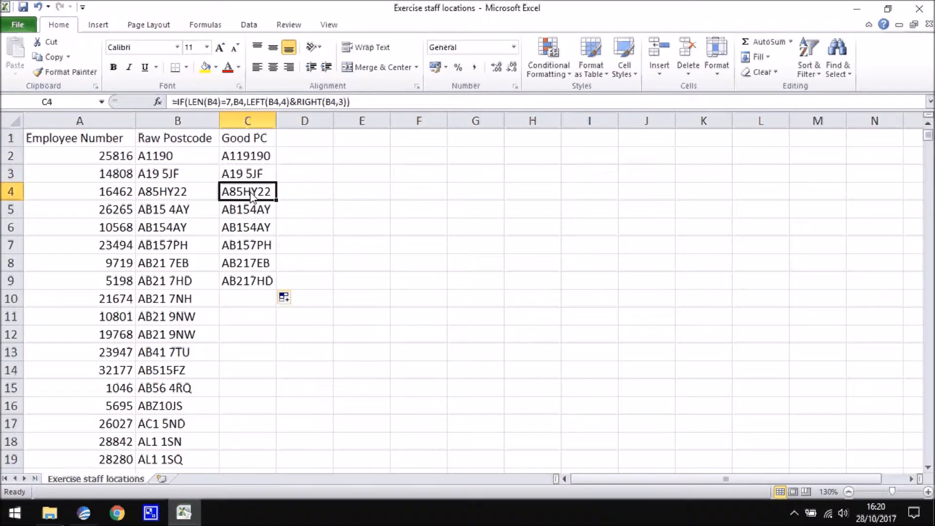
pyautogui.click(248, 212)
pyautogui.click(249, 229)
pyautogui.click(258, 245)
pyautogui.click(256, 267)
pyautogui.click(261, 286)
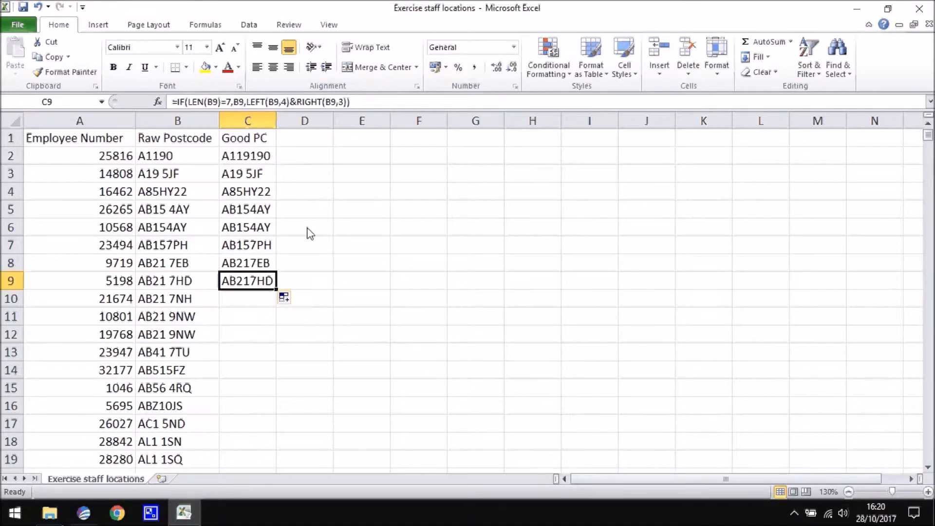
# - Fill the Good PC formula from C2 down to the last row of staff data
pyautogui.click(249, 156)
pyautogui.moveTo(276, 165); pyautogui.dragTo(276, 287)
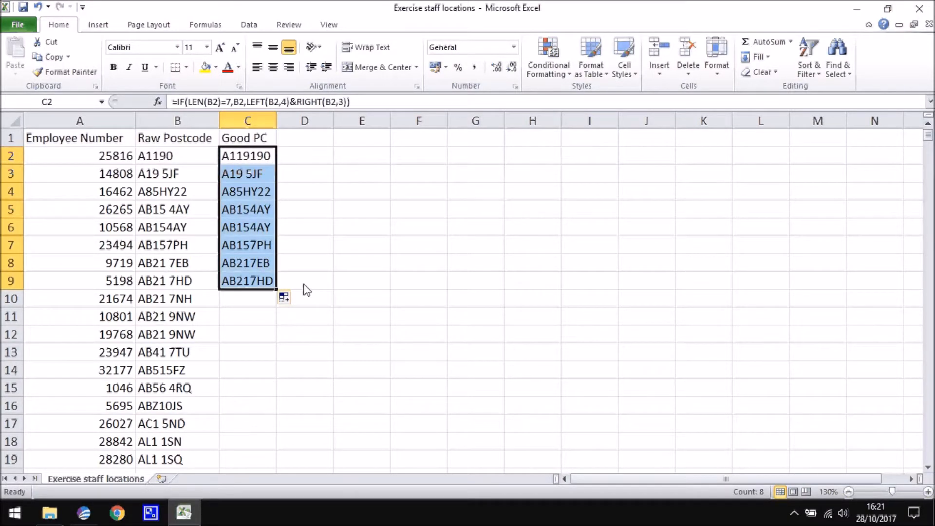
pyautogui.doubleClick(276, 289)
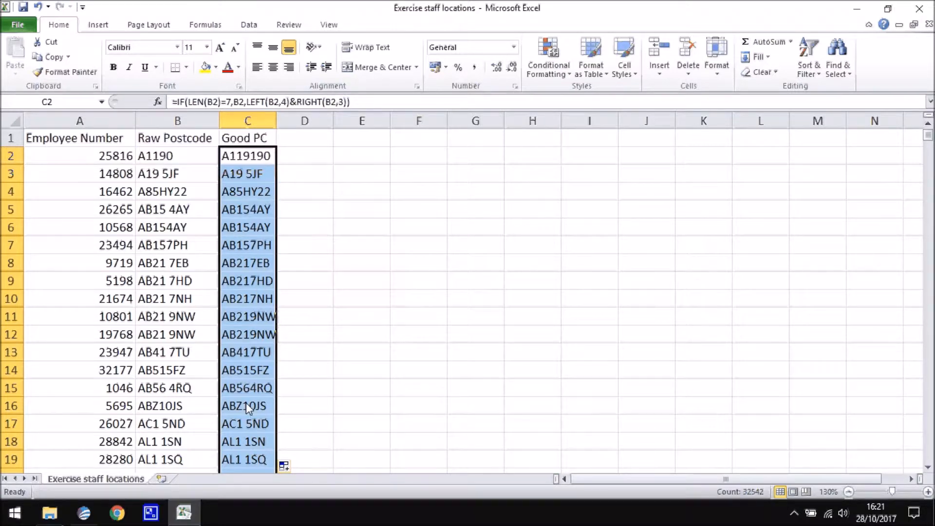
# - Save Exercise staff locations in its existing CSV format, then close it and the PC files folder window
pyautogui.click(23, 8)
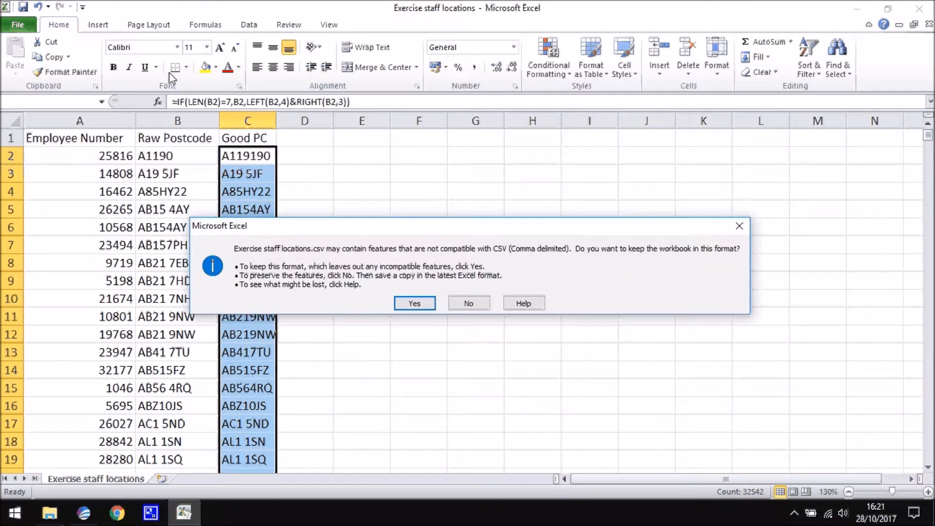
pyautogui.click(414, 303)
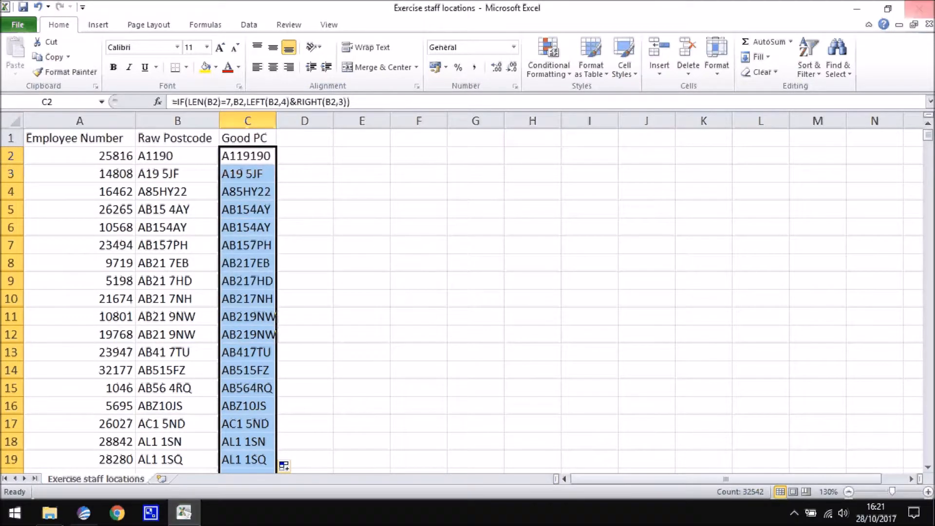
pyautogui.click(925, 12)
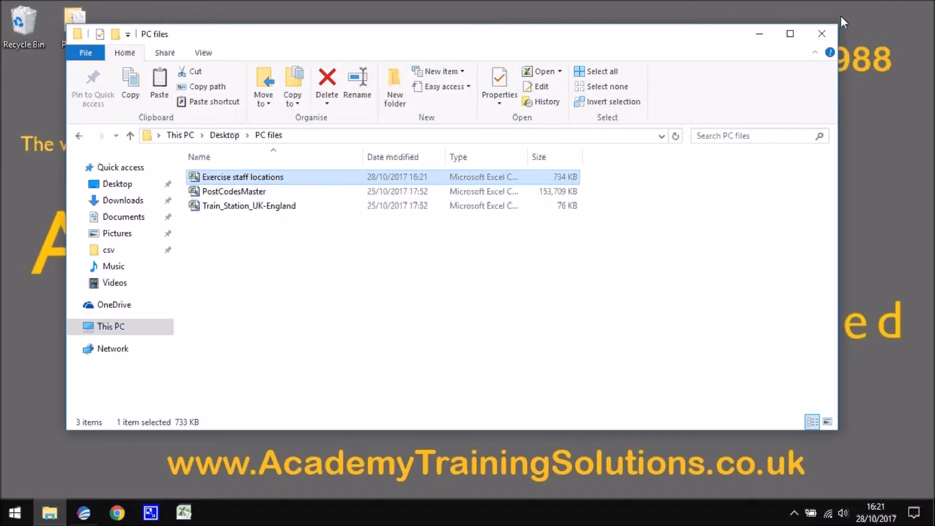
pyautogui.click(821, 33)
# - Switch to MapInfo Pro and browse for comma delimited CSV tables in the csv folder on Win10 (C:)
pyautogui.click(84, 512)
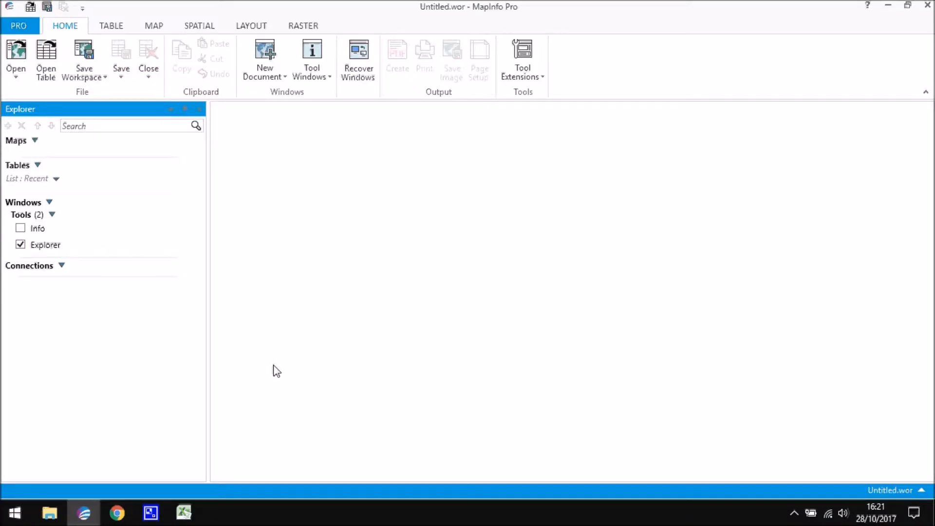
pyautogui.click(46, 57)
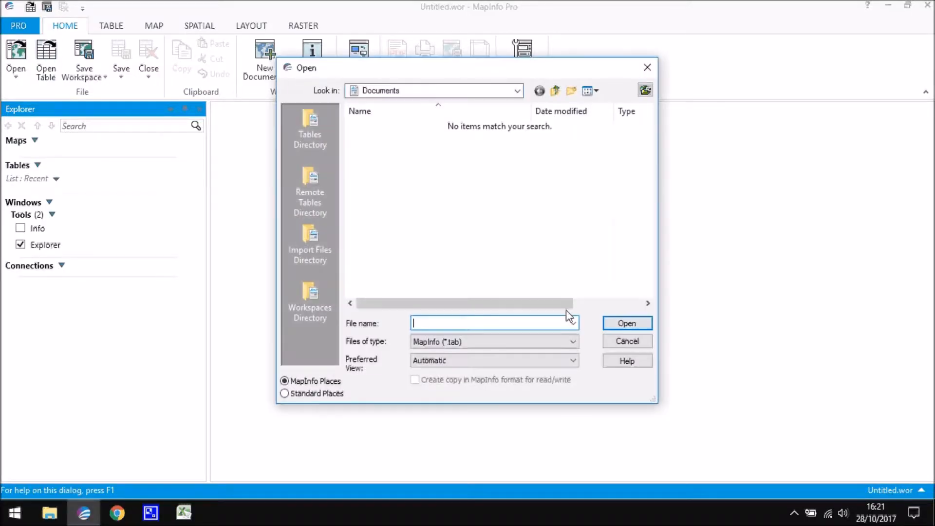
pyautogui.click(547, 343)
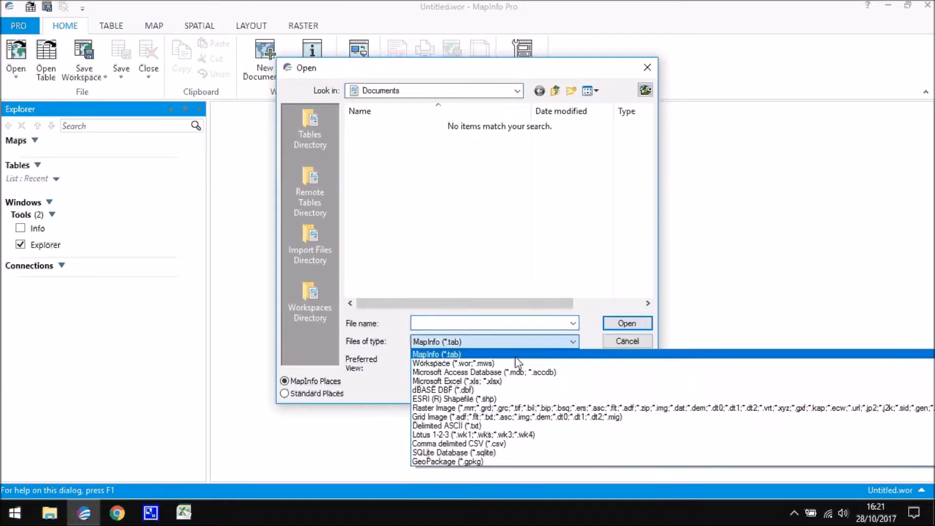
pyautogui.click(496, 444)
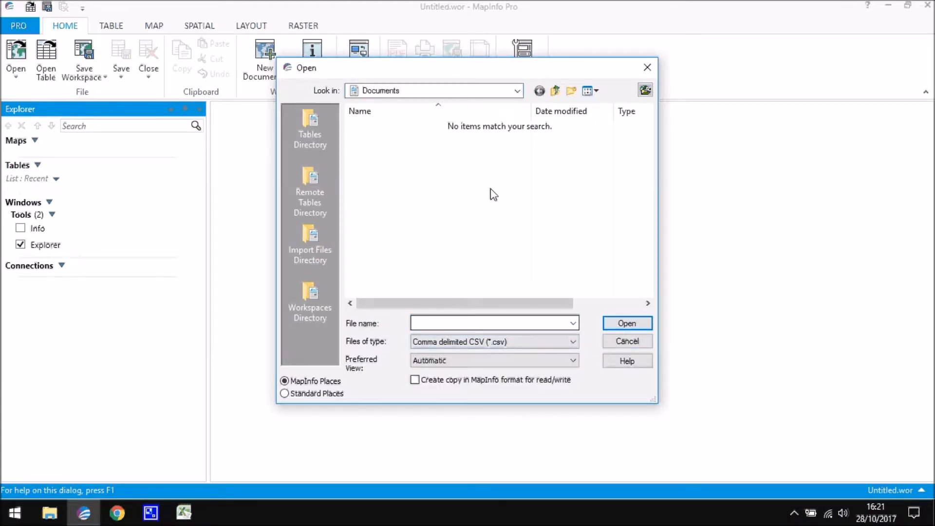
pyautogui.click(555, 91)
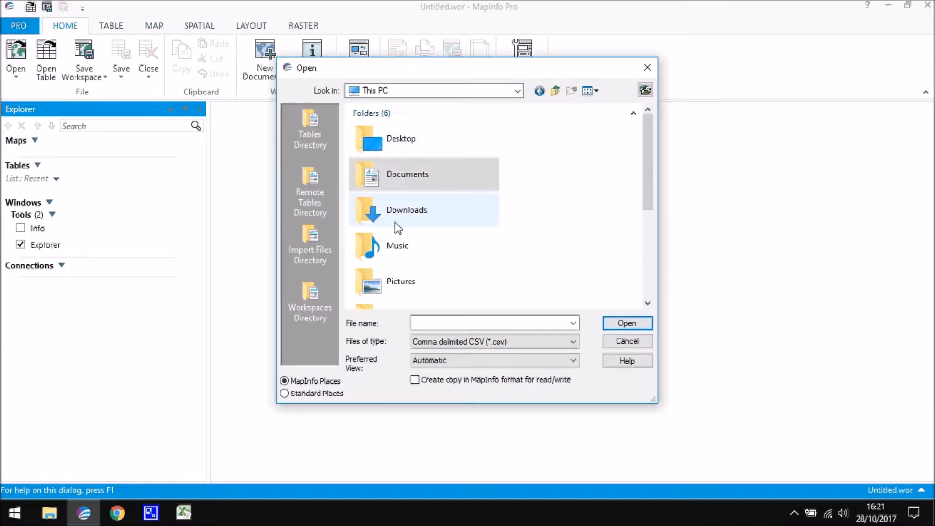
pyautogui.click(428, 91)
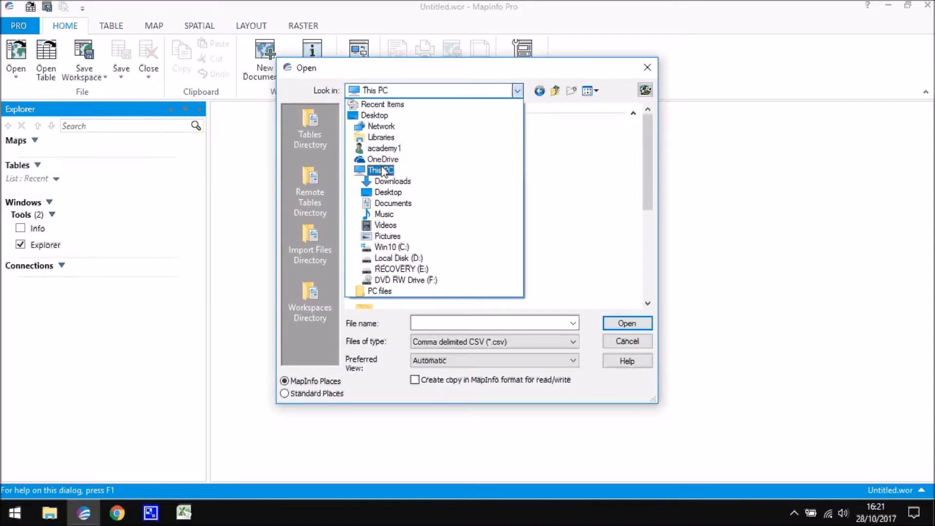
pyautogui.click(390, 246)
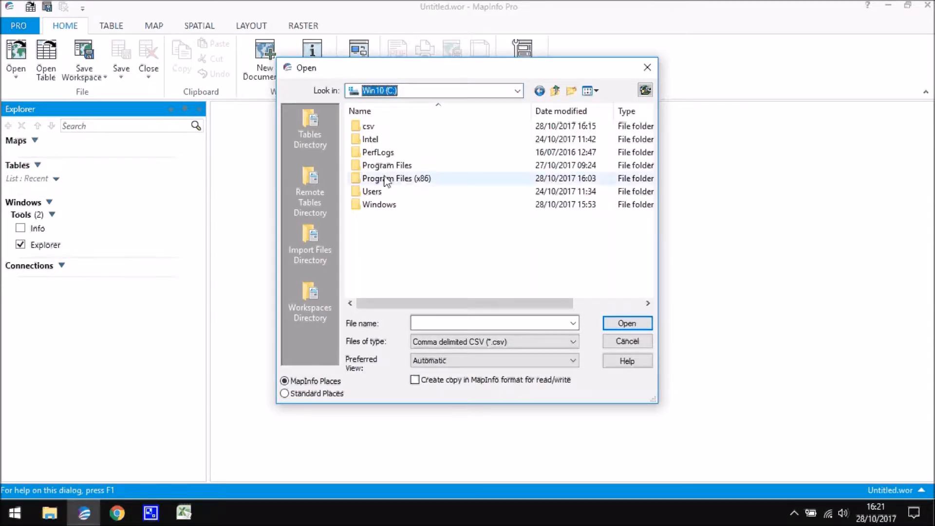
pyautogui.doubleClick(366, 126)
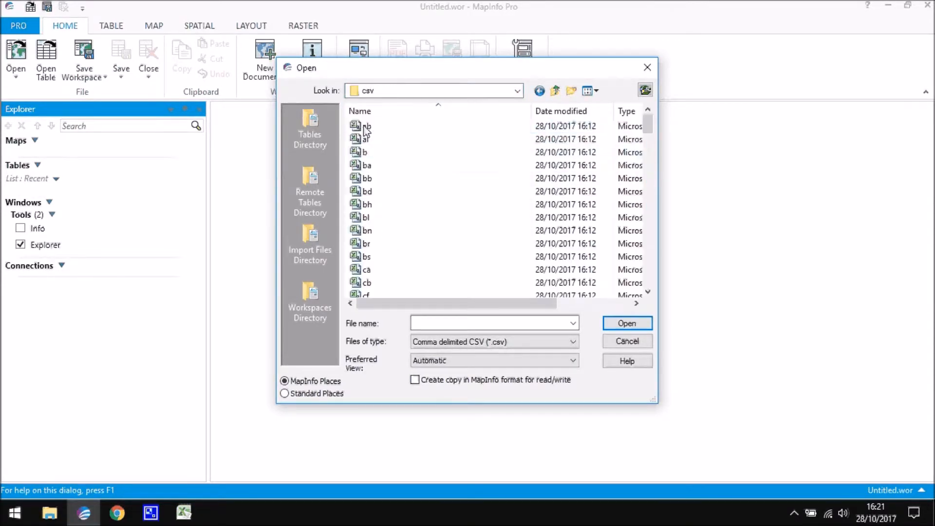
# - Open the master CSV file as a table with No View as the preferred view and a comma as the delimiter
pyautogui.scroll(-10, 424, 194)
pyautogui.scroll(-4, 424, 194)
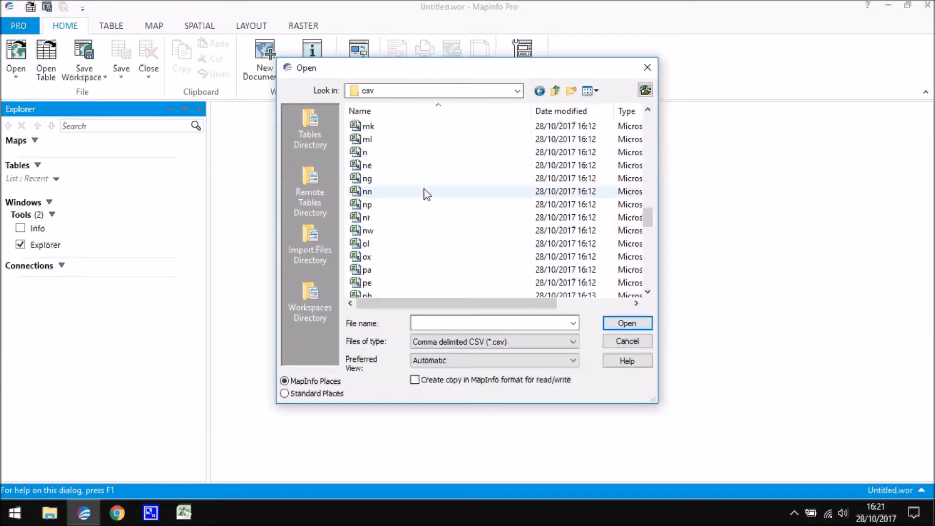
pyautogui.click(422, 178)
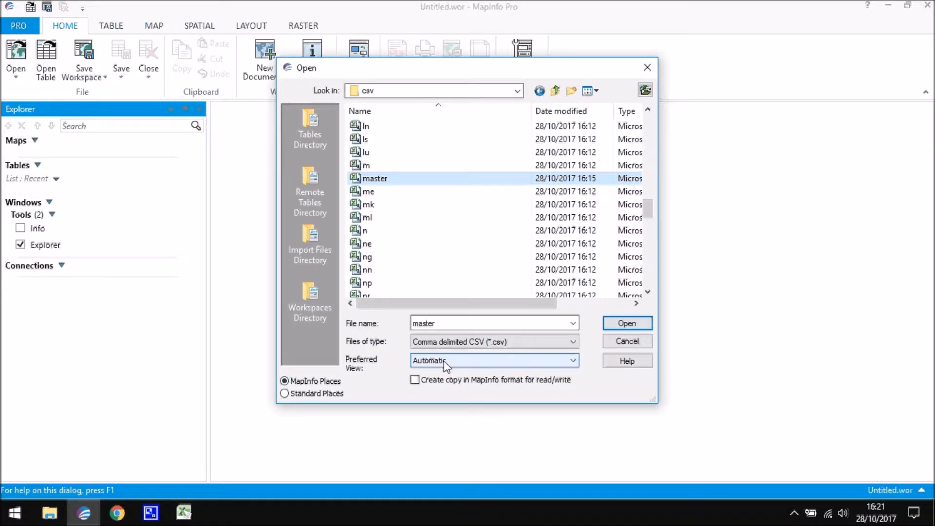
pyautogui.click(573, 360)
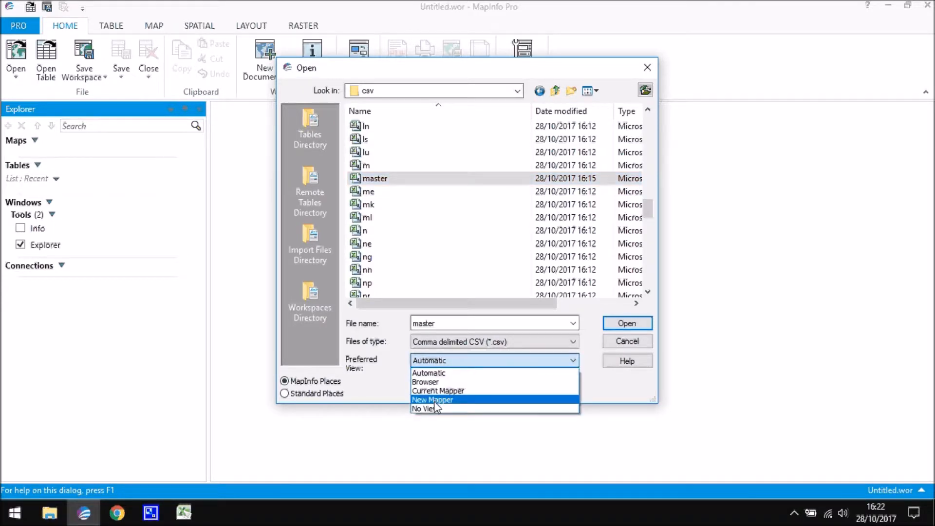
pyautogui.click(435, 409)
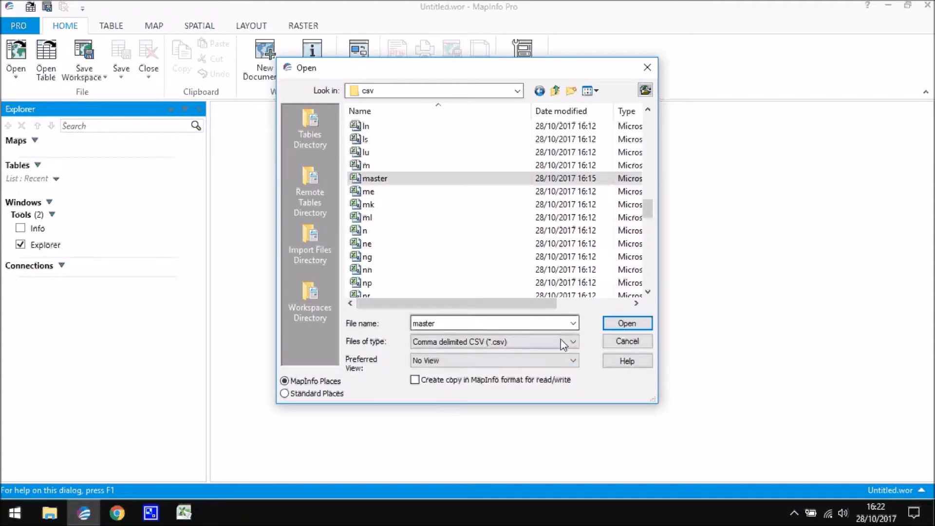
pyautogui.click(623, 325)
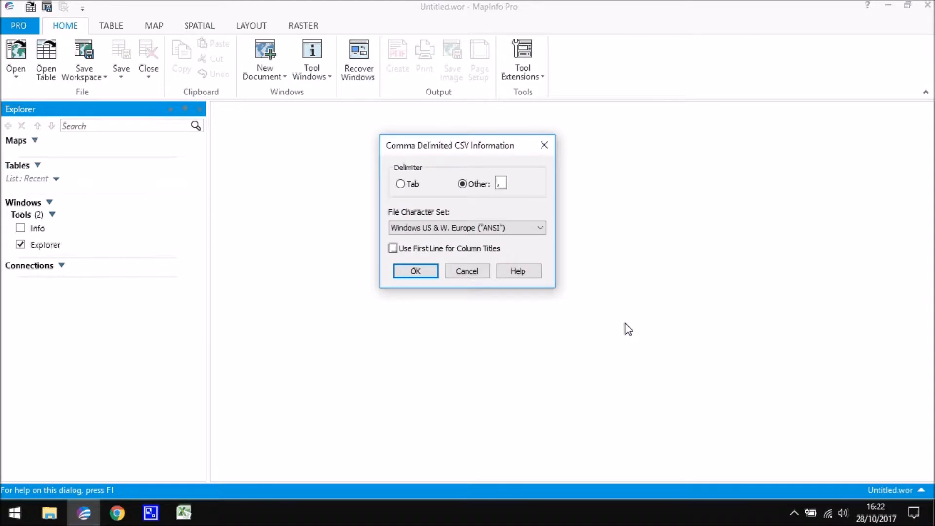
pyautogui.click(392, 249)
pyautogui.click(419, 272)
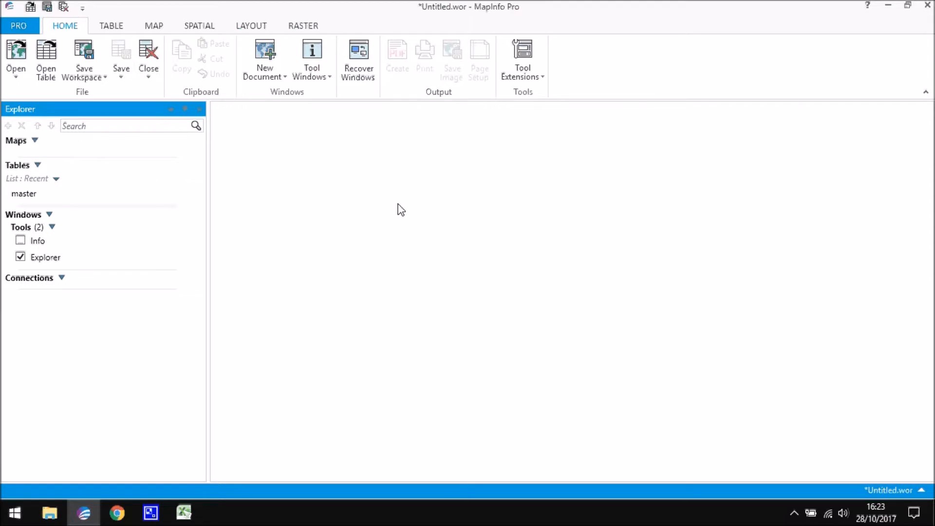
# - Begin creating points for the master table and set the projection to British National Grid (1 mm accuracy) from British Coordinate Systems
pyautogui.click(199, 27)
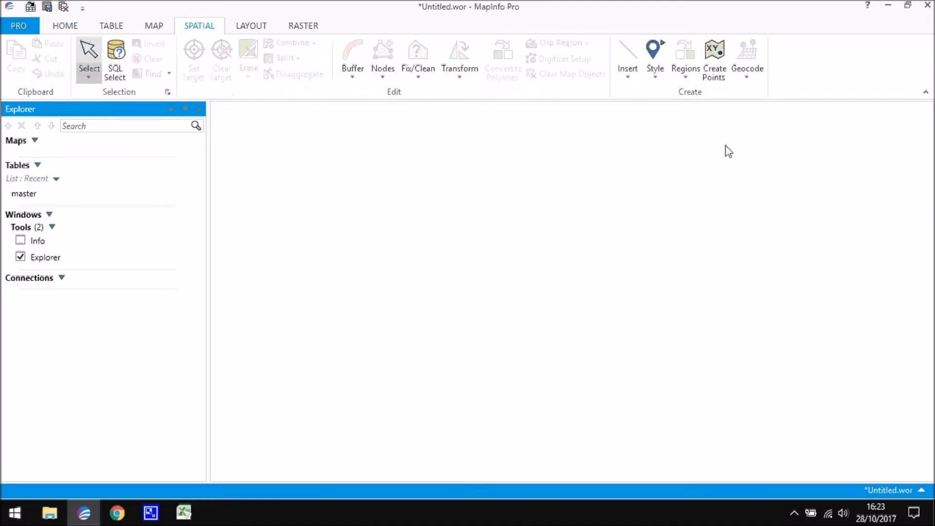
pyautogui.click(714, 60)
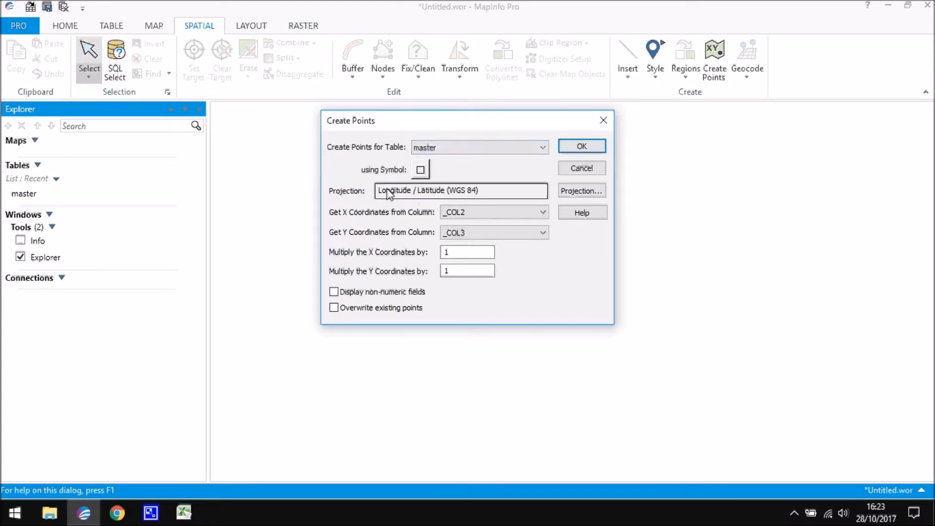
pyautogui.click(575, 194)
pyautogui.click(388, 146)
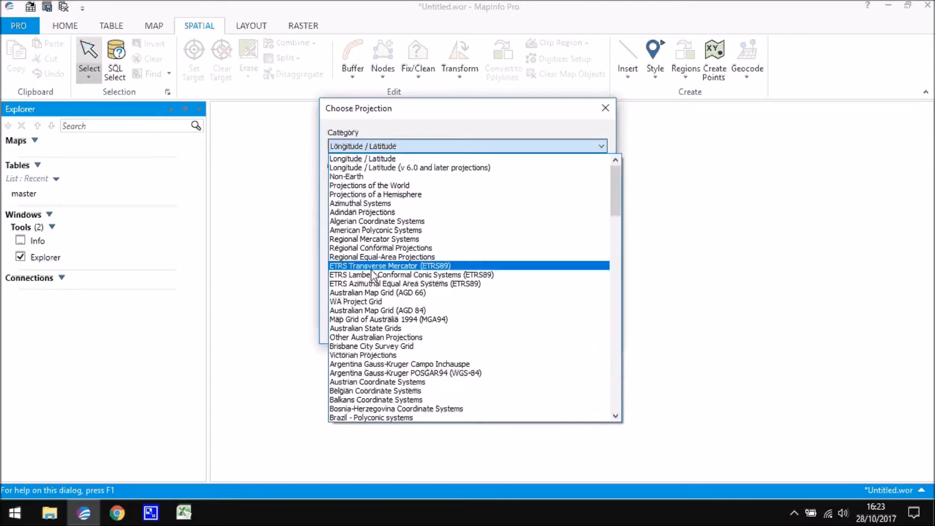
pyautogui.scroll(-2, 409, 360)
pyautogui.click(370, 373)
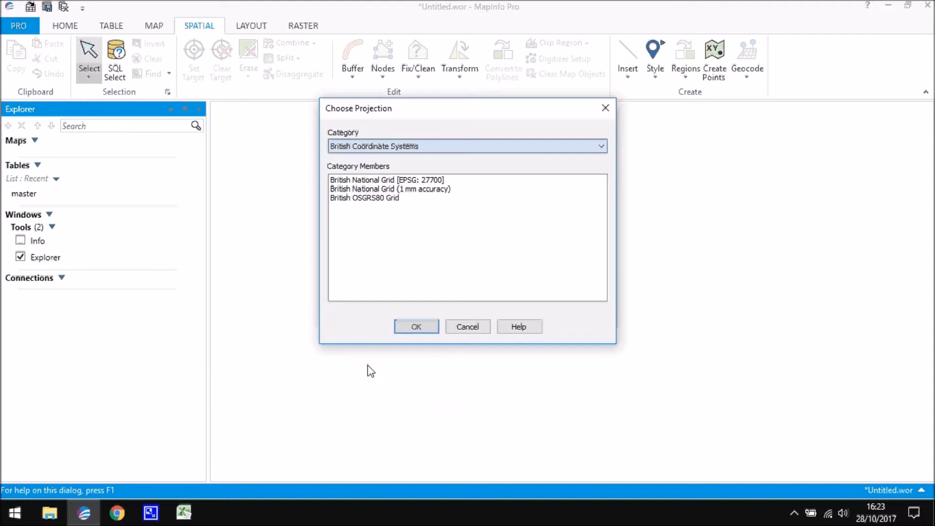
pyautogui.click(475, 190)
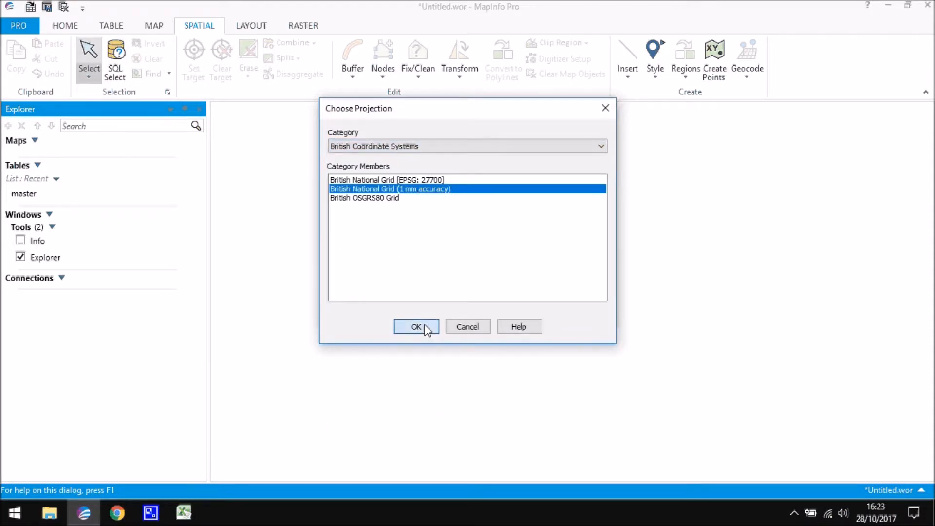
pyautogui.click(417, 326)
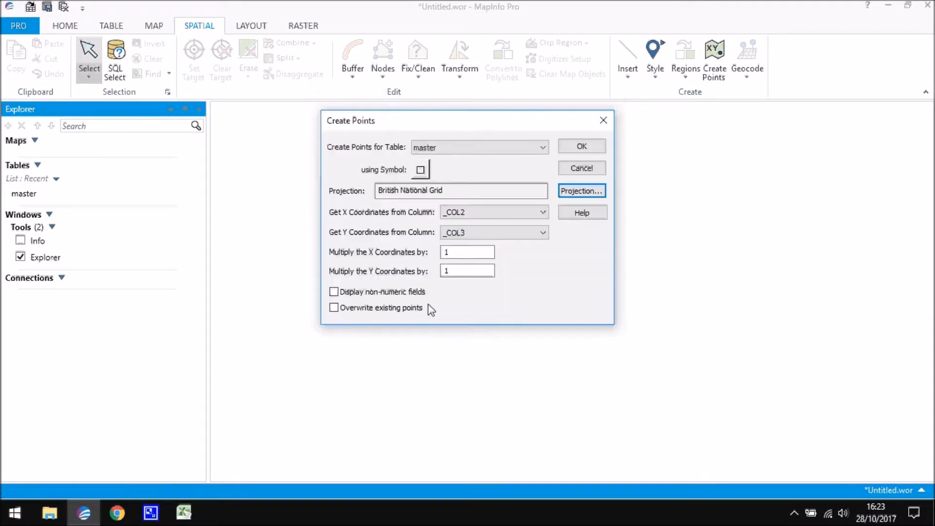
# - Create the master points using _COL3 for the X coordinates and _COL4 for the Y coordinates
pyautogui.click(478, 233)
pyautogui.click(459, 264)
pyautogui.click(468, 212)
pyautogui.click(463, 234)
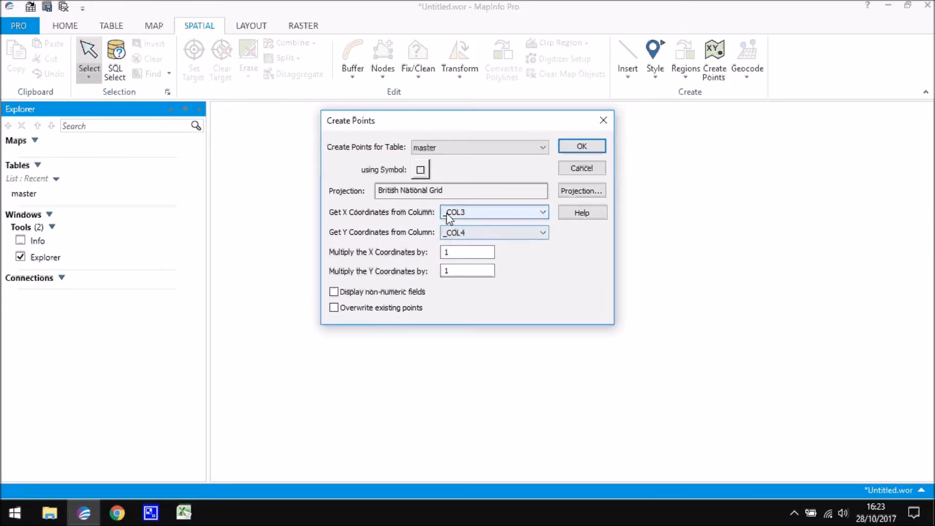
pyautogui.click(456, 235)
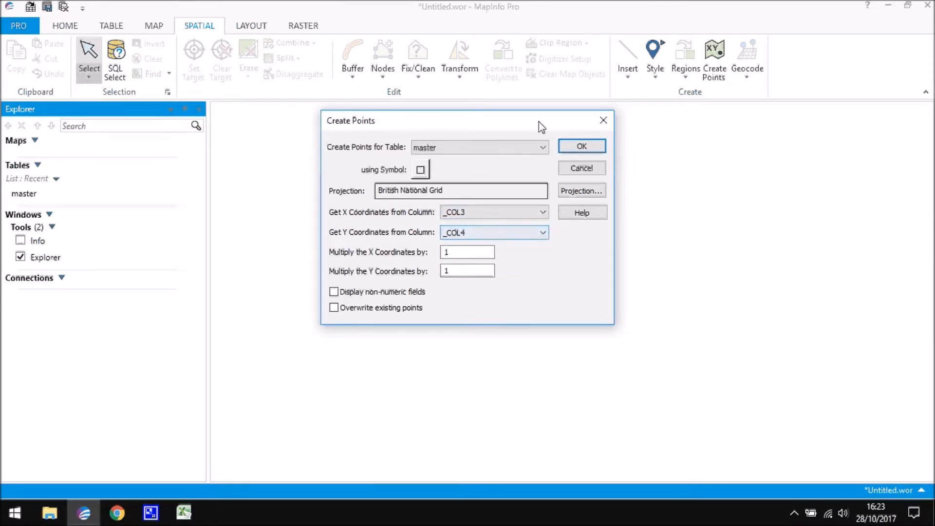
pyautogui.click(583, 147)
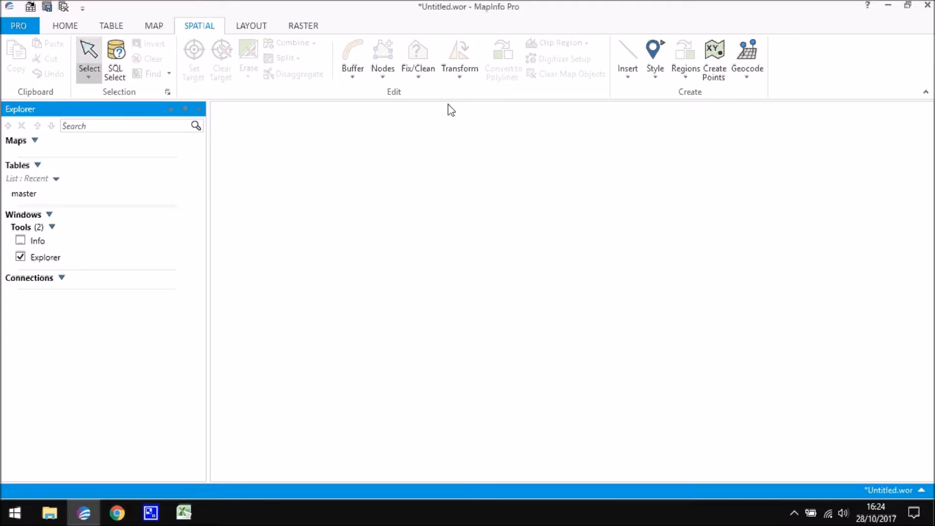
# - Browse for another table to open, showing comma delimited CSV files in the PC files folder
pyautogui.click(154, 30)
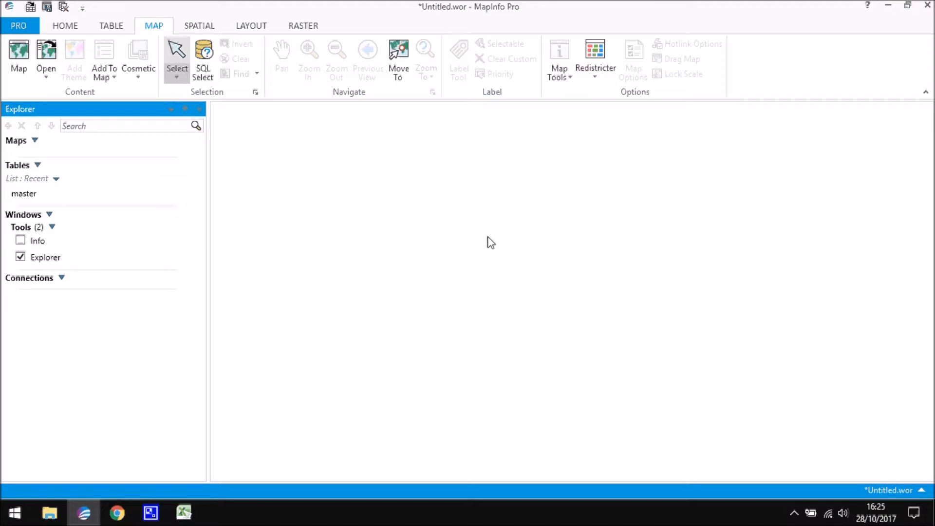
pyautogui.click(71, 27)
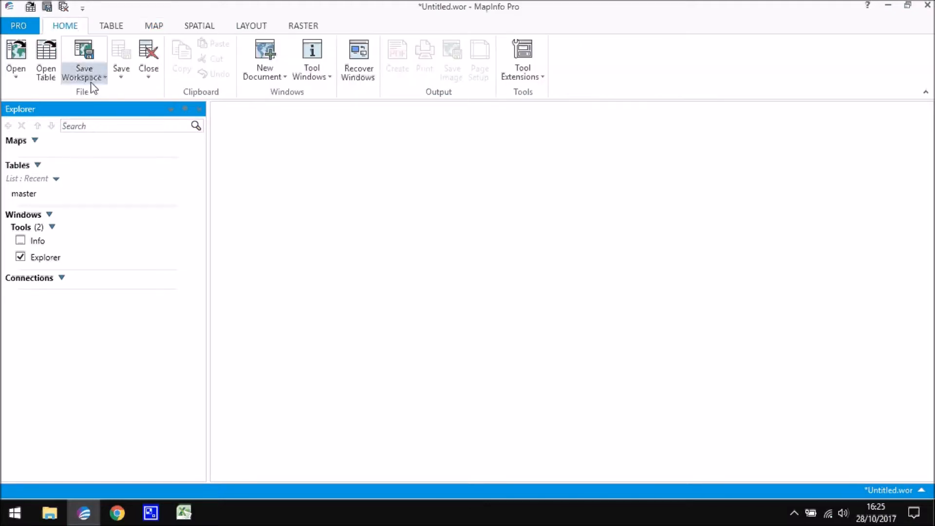
pyautogui.click(49, 64)
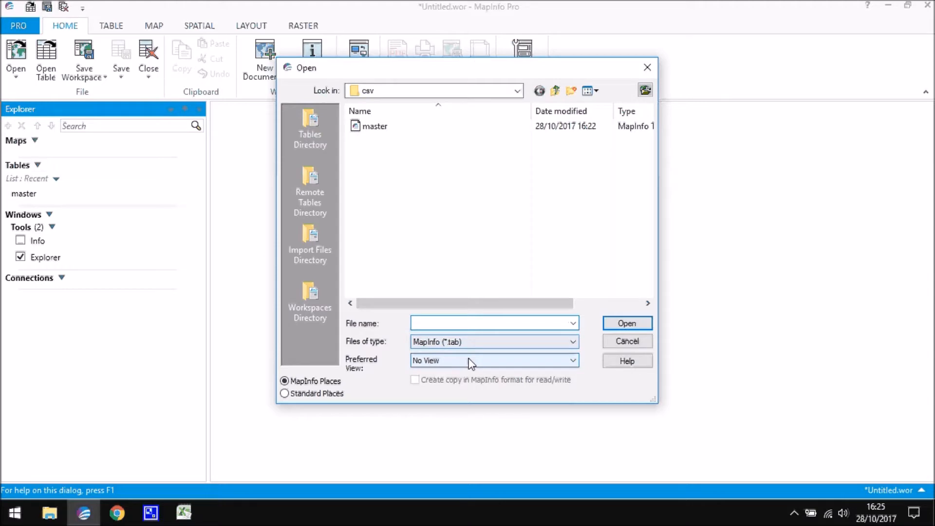
pyautogui.click(464, 343)
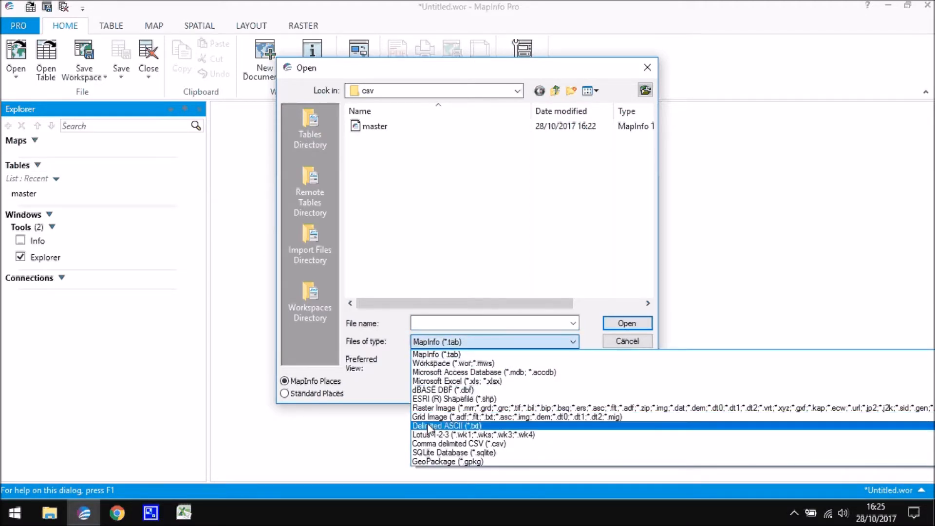
pyautogui.click(438, 442)
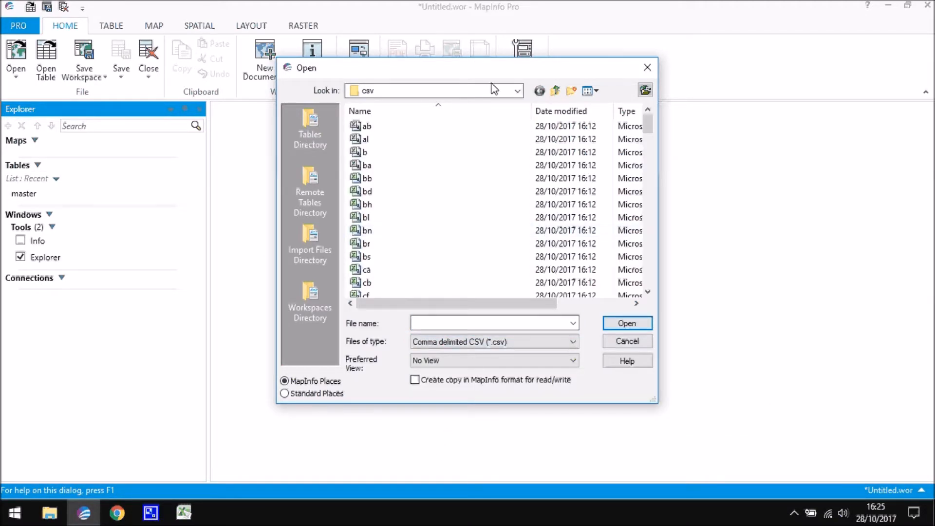
pyautogui.click(555, 90)
pyautogui.click(555, 90)
pyautogui.click(555, 90)
pyautogui.click(517, 91)
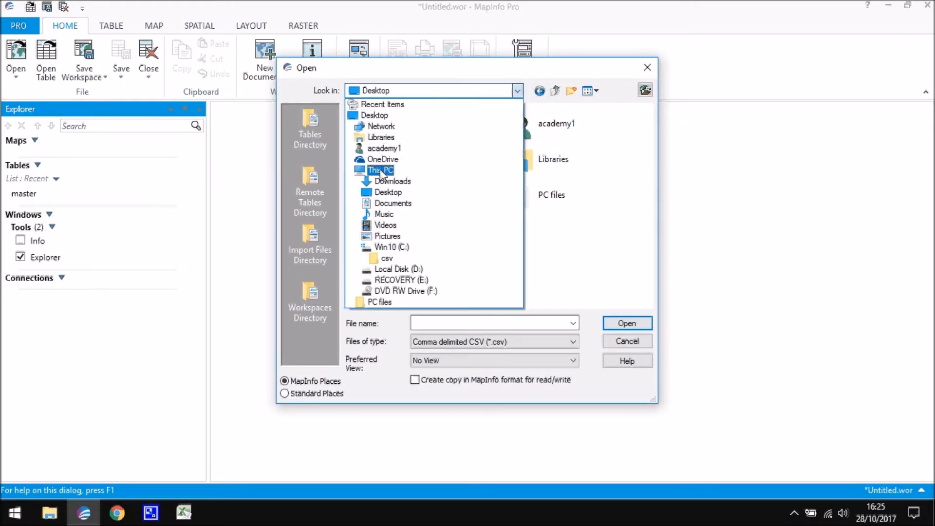
pyautogui.click(384, 302)
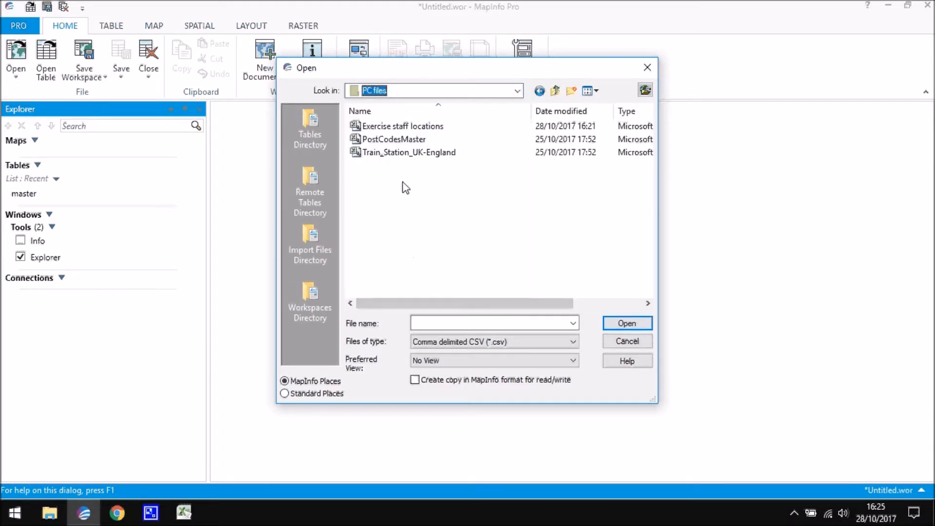
# - Open the Exercise staff locations CSV as a comma-delimited table, using its first line for column titles
pyautogui.doubleClick(393, 139)
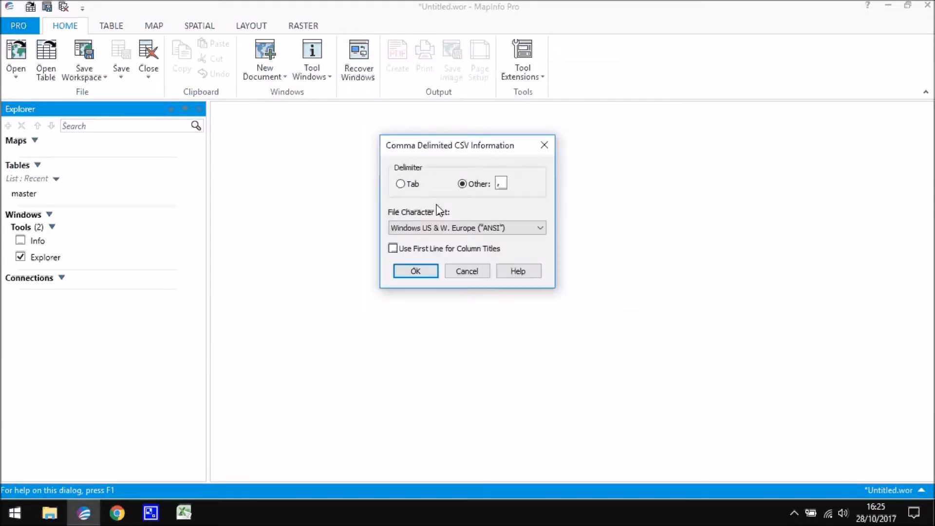
pyautogui.click(392, 248)
pyautogui.click(417, 270)
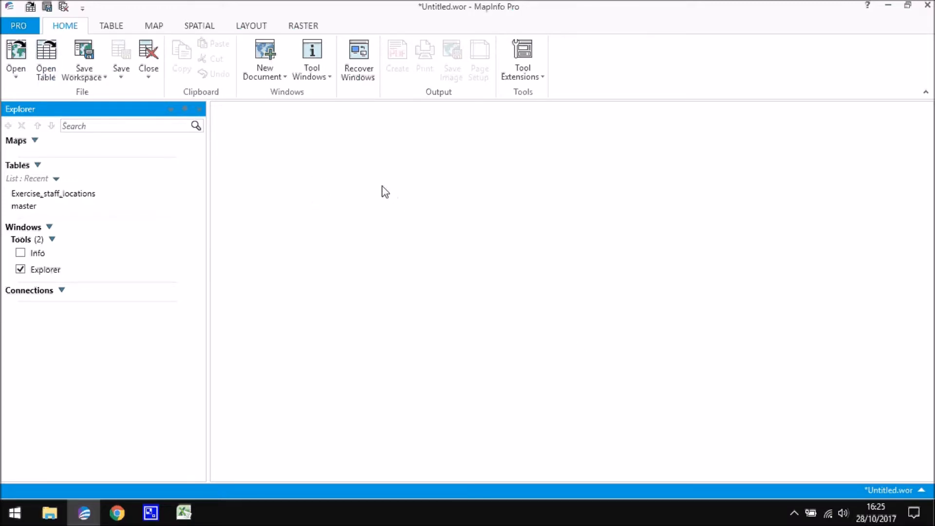
pyautogui.click(45, 58)
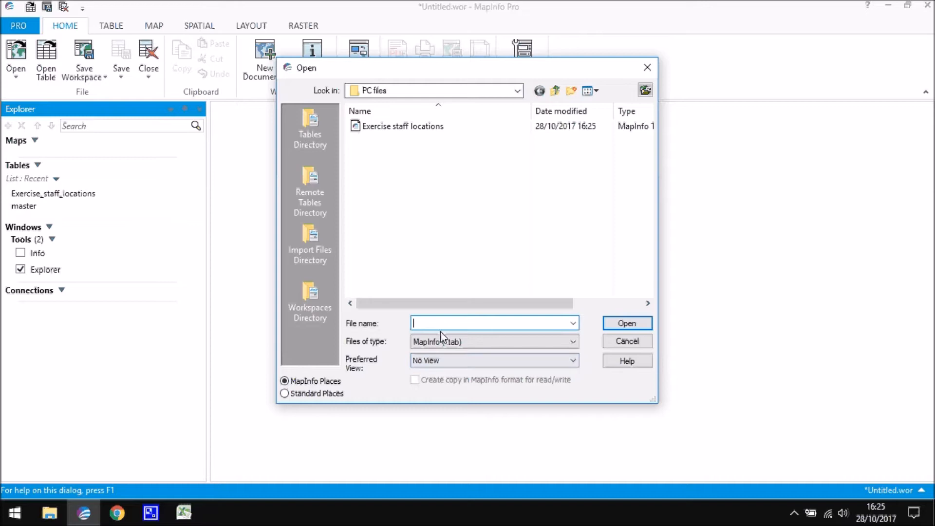
pyautogui.click(628, 341)
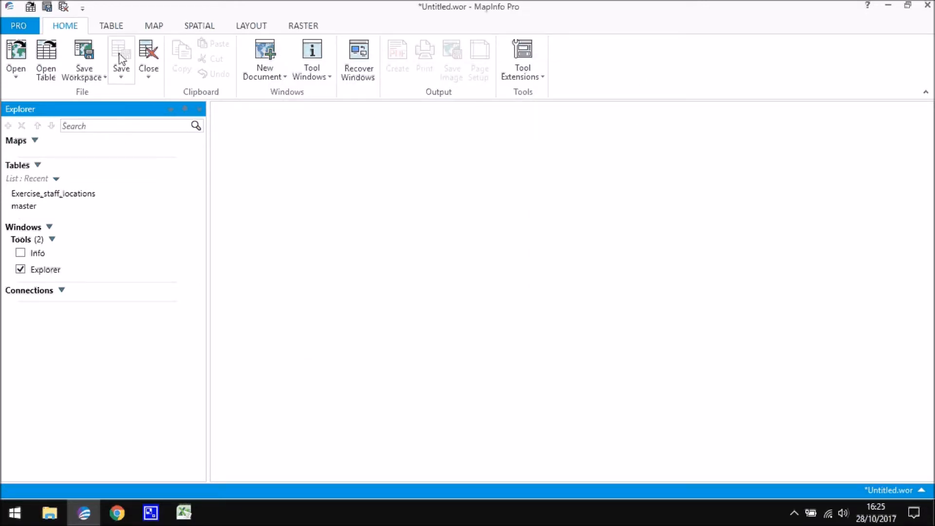
# - Show the Exercise_staff_locations table in a new browser and select the first Good_PC value
pyautogui.click(110, 25)
pyautogui.click(20, 60)
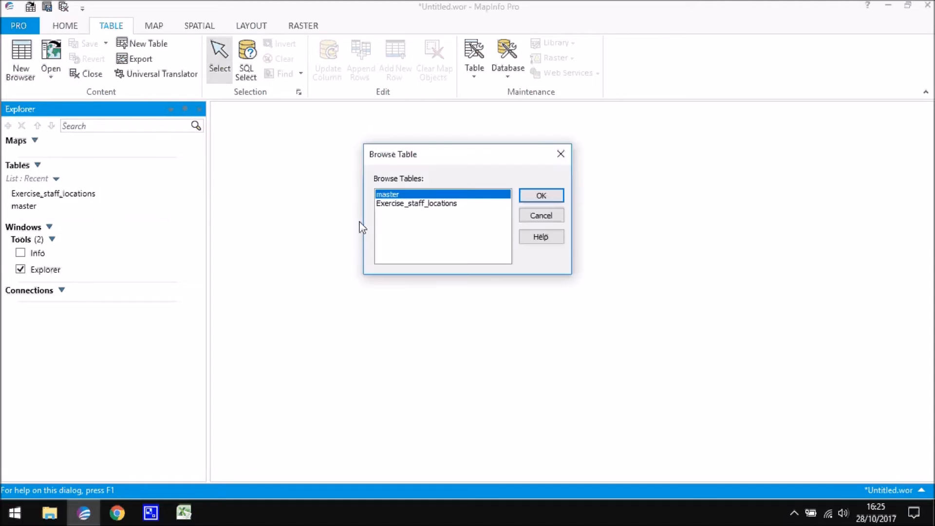
pyautogui.click(392, 203)
pyautogui.click(524, 198)
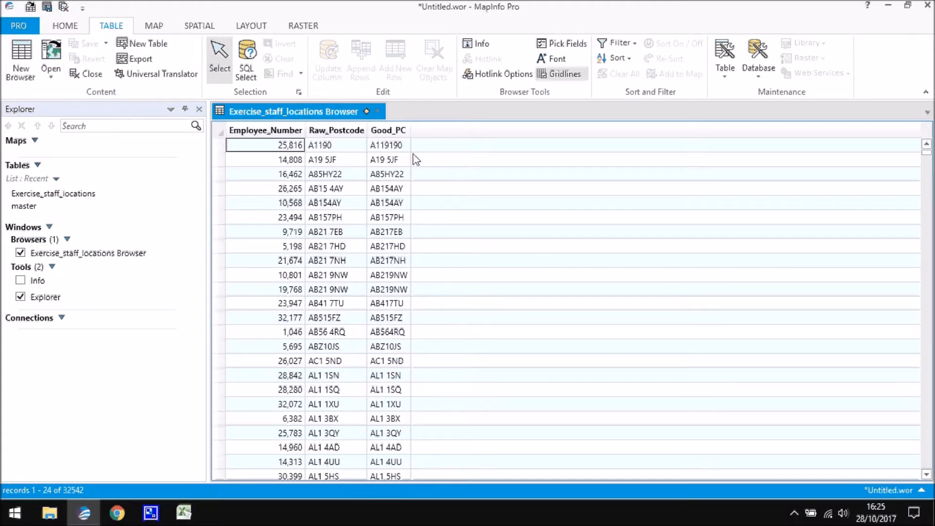
pyautogui.click(398, 144)
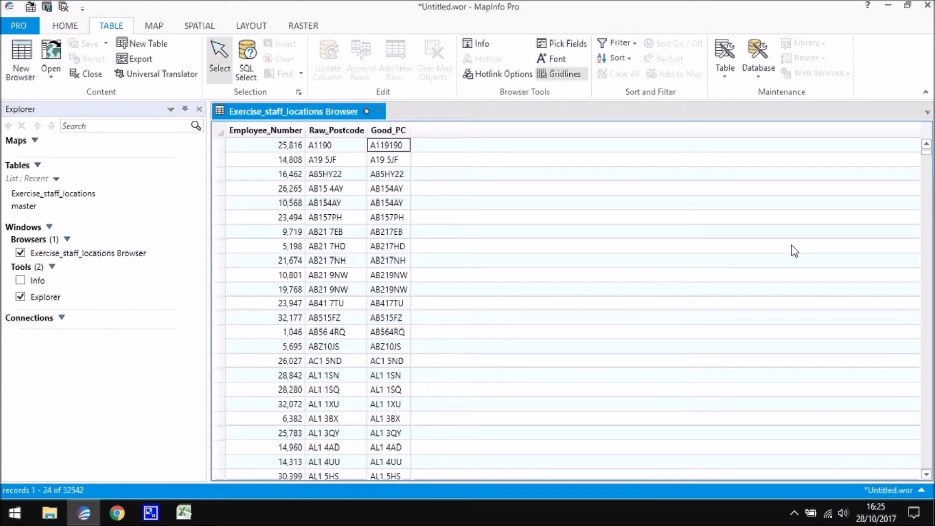
# - Geocode Exercise_staff_locations automatically by its Good_PC column, searching the master table for objects in _COL1
pyautogui.click(203, 25)
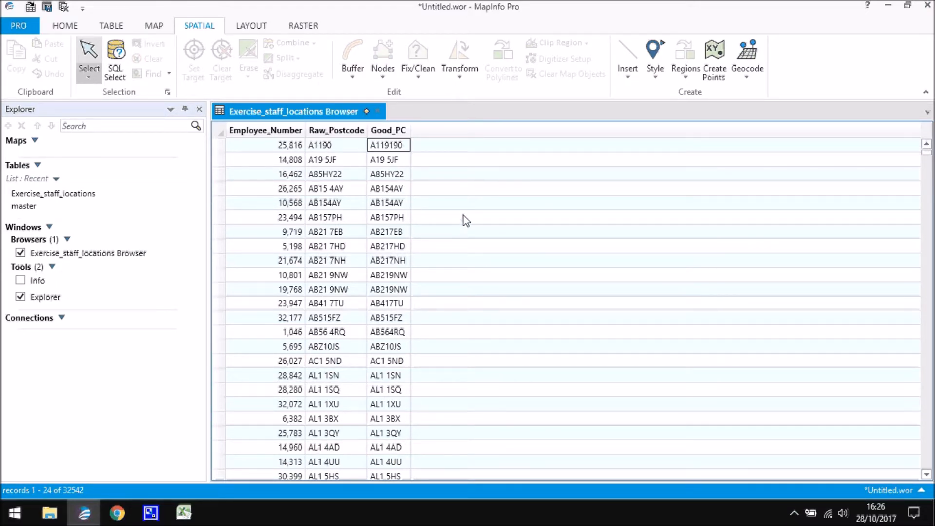
pyautogui.click(747, 54)
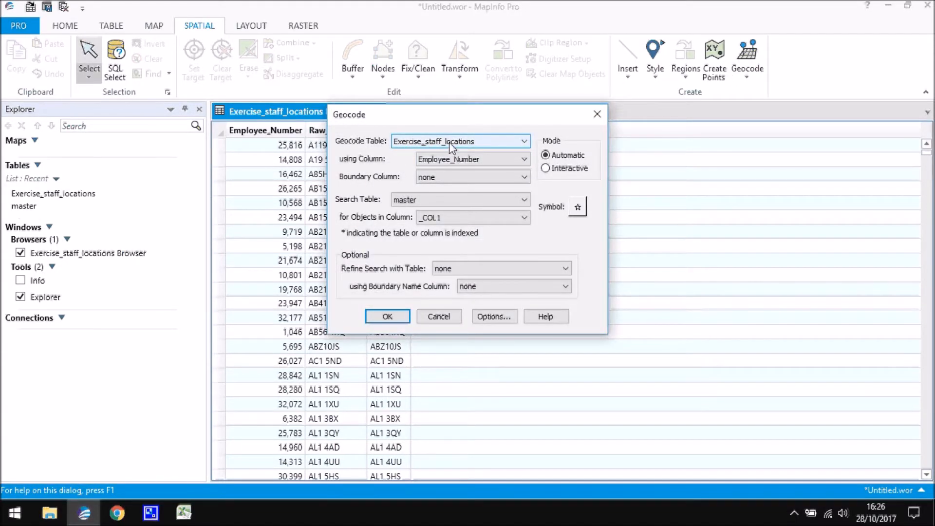
pyautogui.moveTo(467, 114); pyautogui.dragTo(621, 84)
pyautogui.click(660, 130)
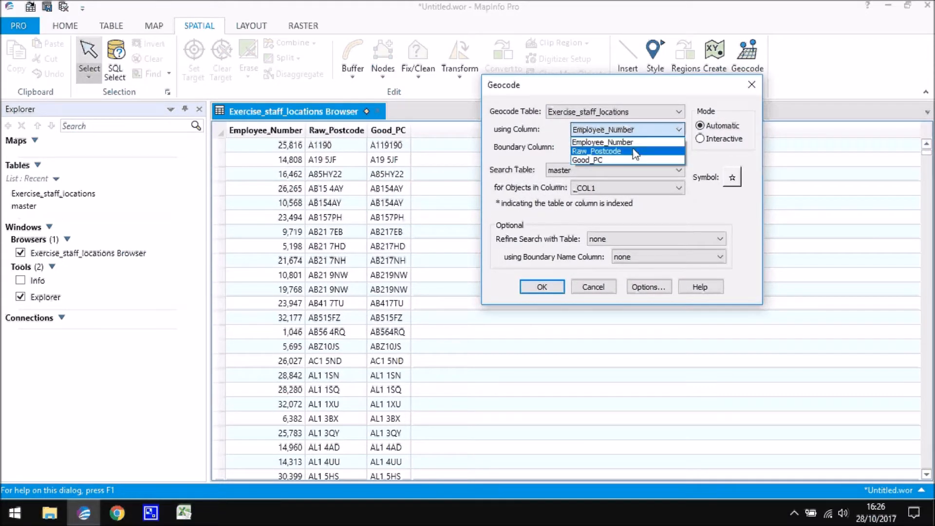
pyautogui.click(599, 164)
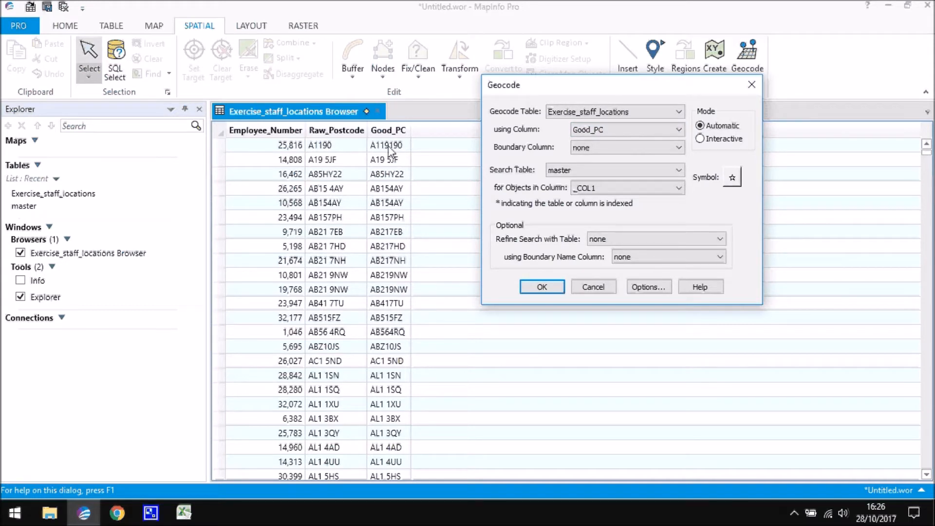
pyautogui.click(565, 172)
pyautogui.click(591, 184)
pyautogui.click(545, 288)
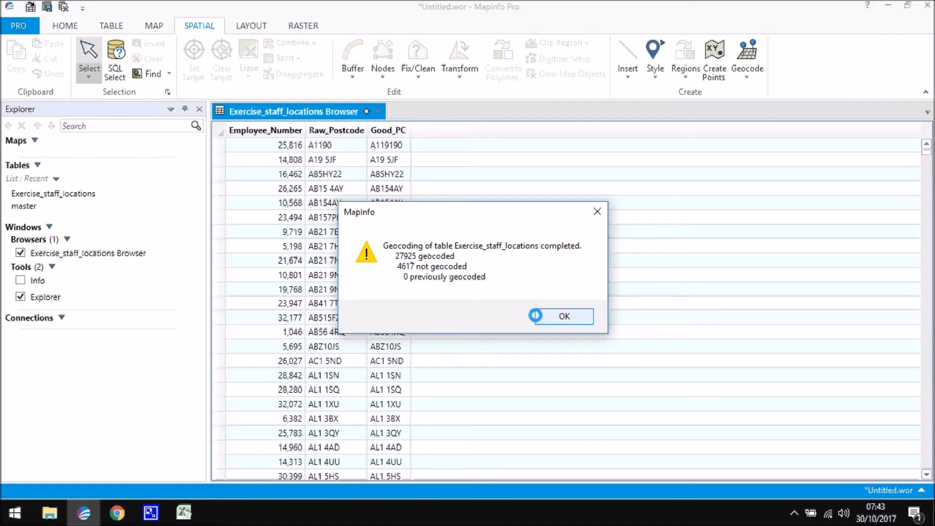
pyautogui.click(562, 315)
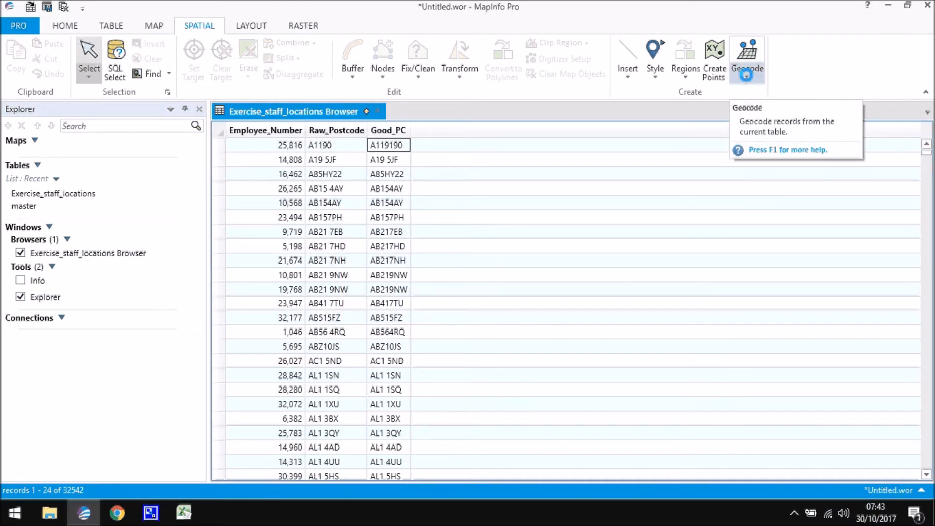
pyautogui.click(746, 53)
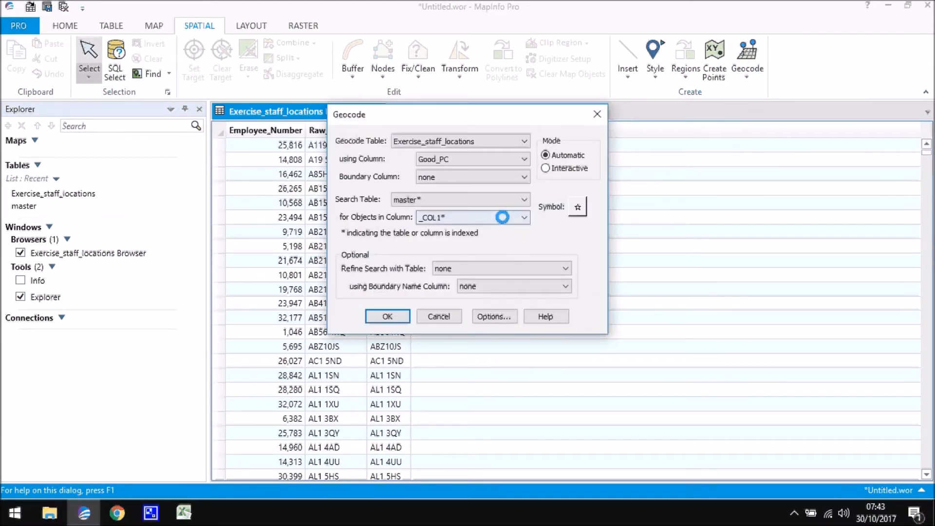
pyautogui.click(545, 168)
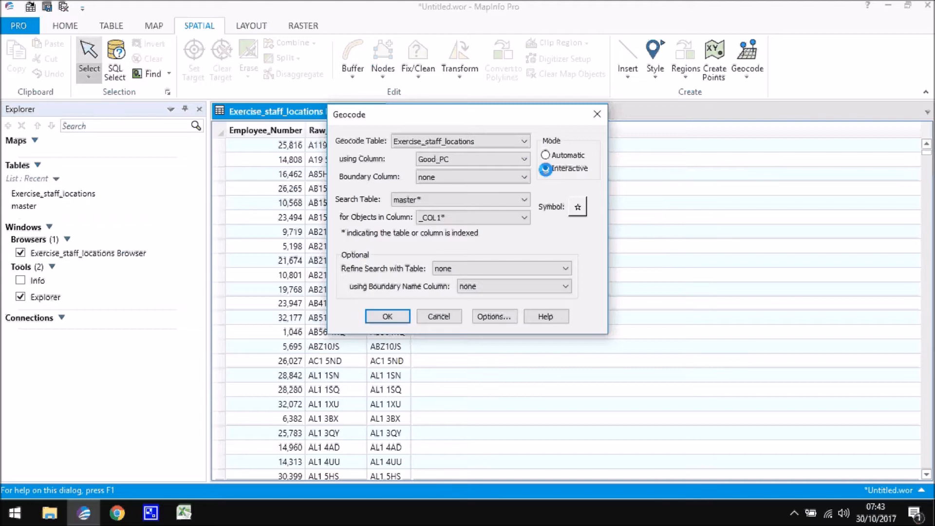
pyautogui.moveTo(530, 114); pyautogui.dragTo(730, 136)
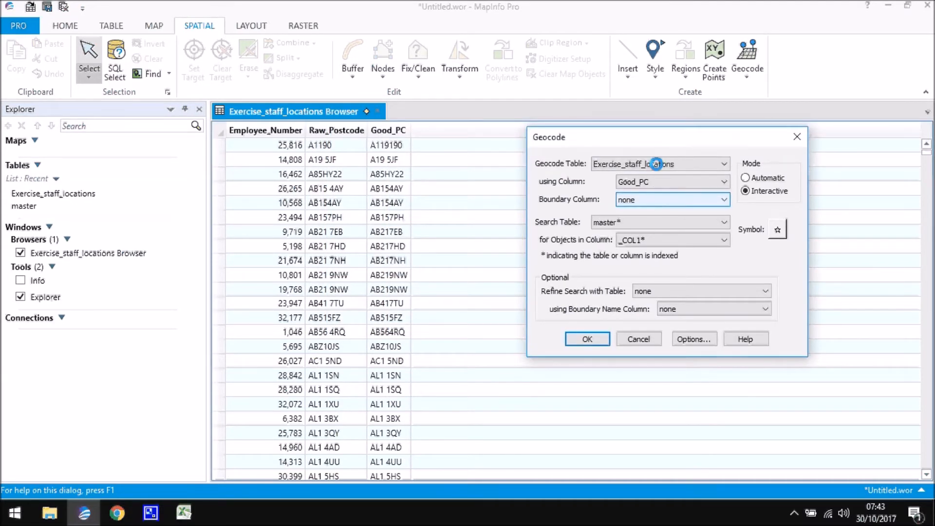
pyautogui.moveTo(670, 138); pyautogui.dragTo(603, 112)
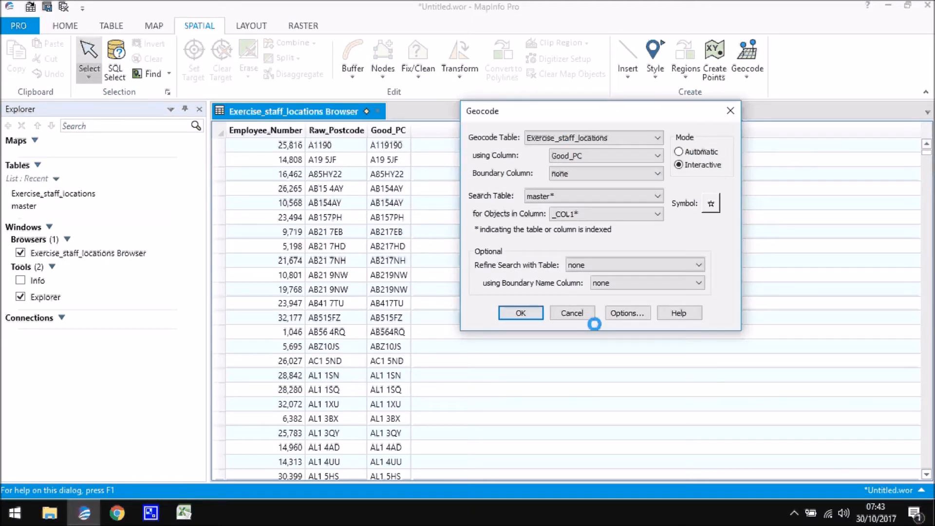
pyautogui.click(571, 311)
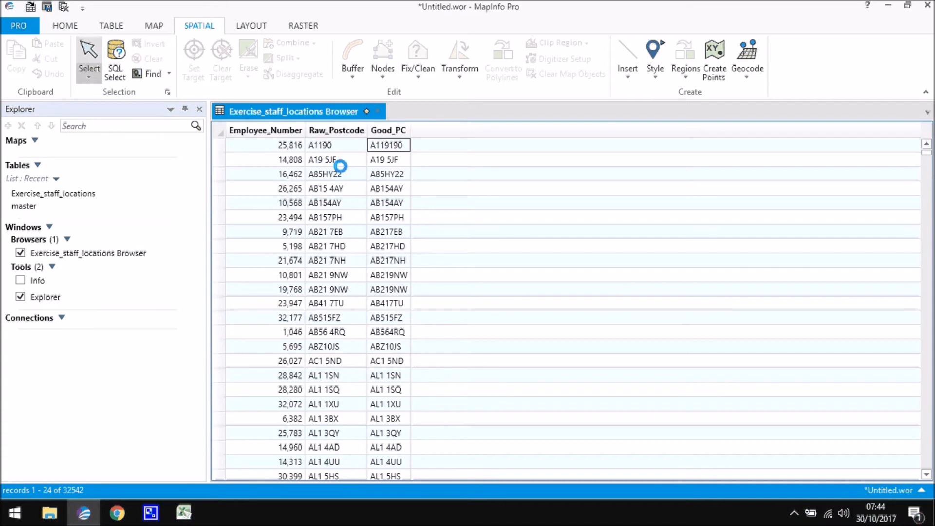
pyautogui.click(325, 145)
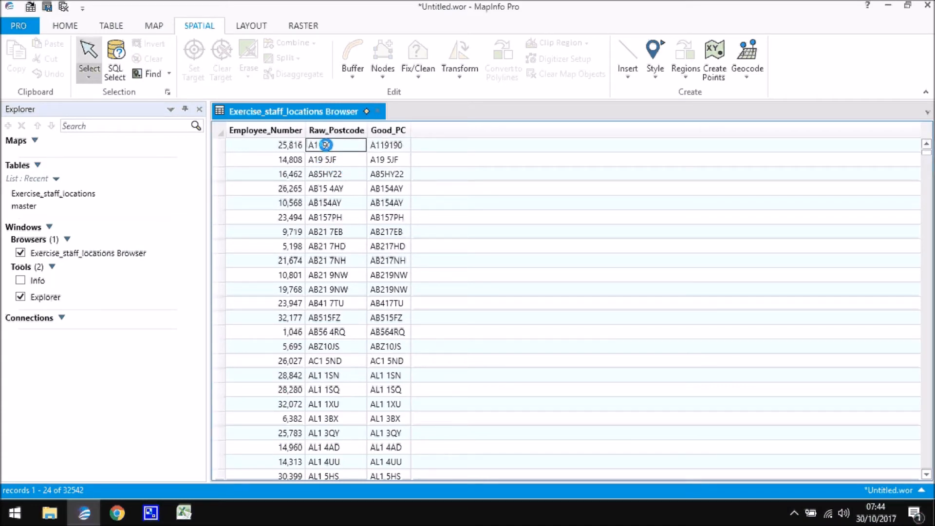
# - Create a new map window containing only the Exercise_staff_locations layer
pyautogui.click(388, 145)
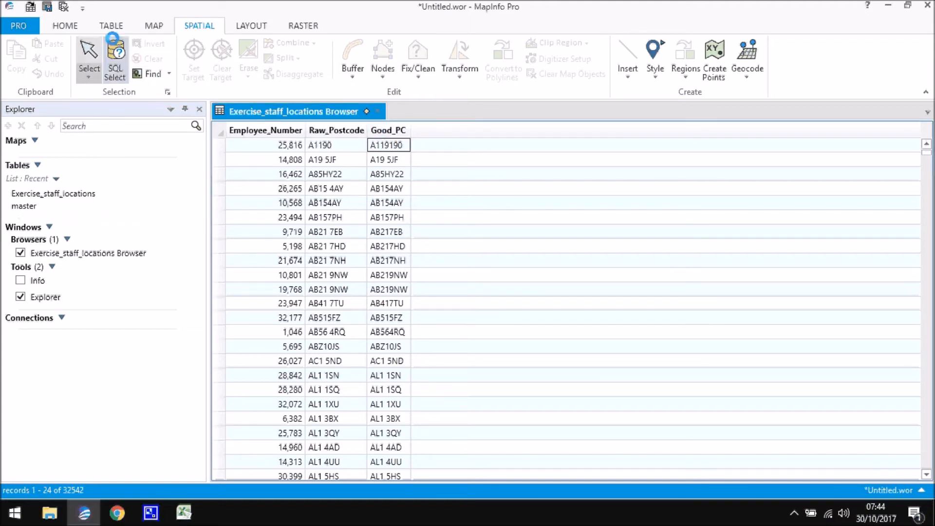
pyautogui.click(154, 25)
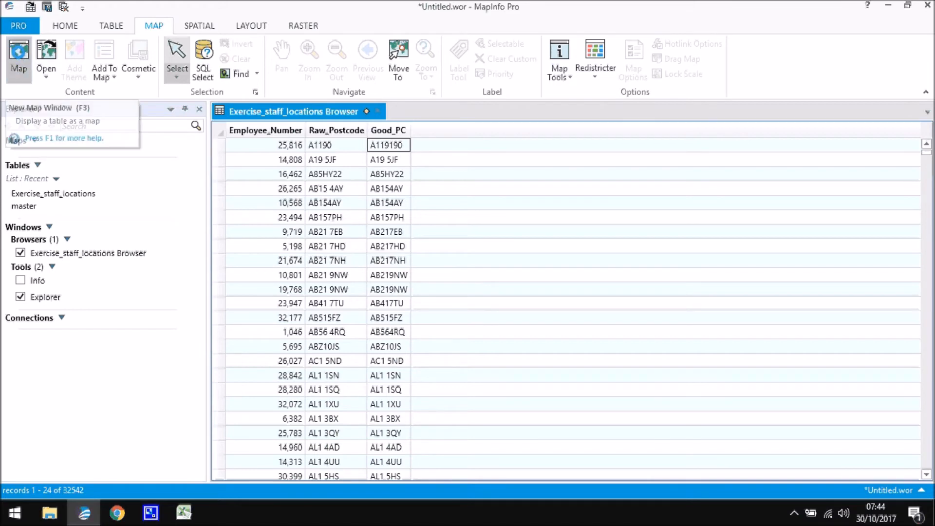
pyautogui.click(18, 51)
pyautogui.click(357, 141)
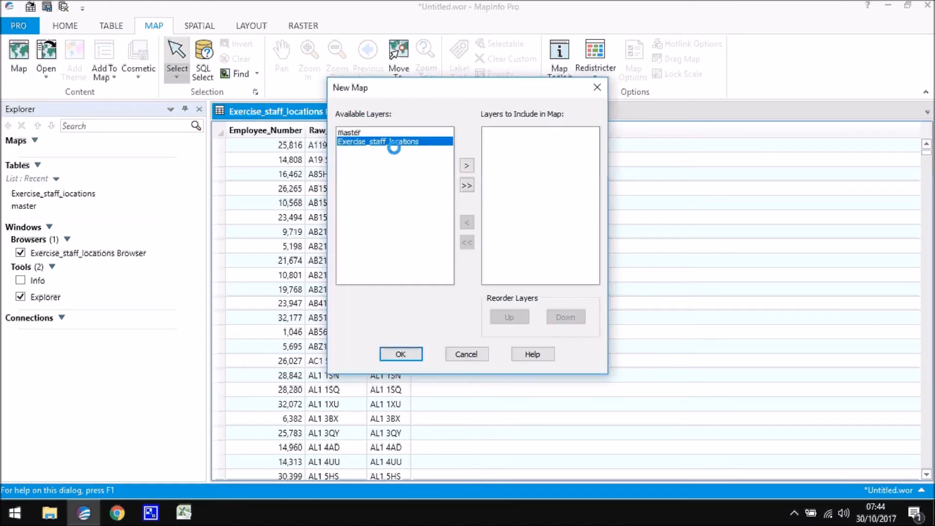
pyautogui.click(466, 167)
pyautogui.click(399, 352)
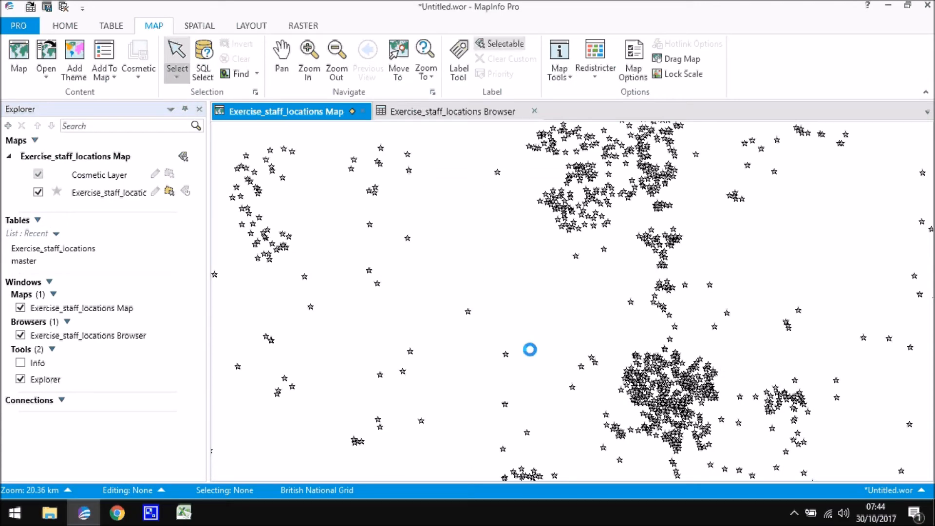
# - Examine how the geocoded staff points are spread across the map, from local clusters out to the whole country
pyautogui.press('Down')
pyautogui.press('Down')
pyautogui.press('Down')
pyautogui.press('Down')
pyautogui.press('Down')
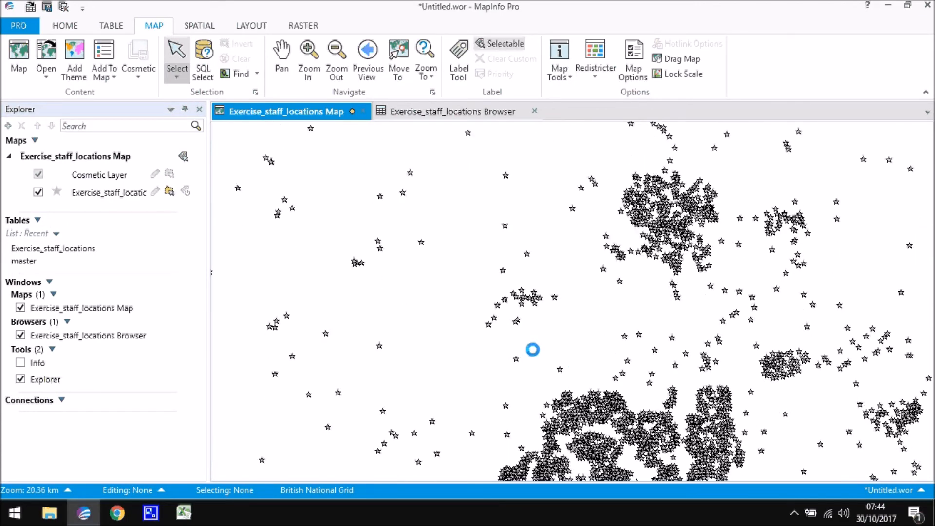
pyautogui.press('Down')
pyautogui.press('Down')
pyautogui.press('Down')
pyautogui.press('Down')
pyautogui.press('Down')
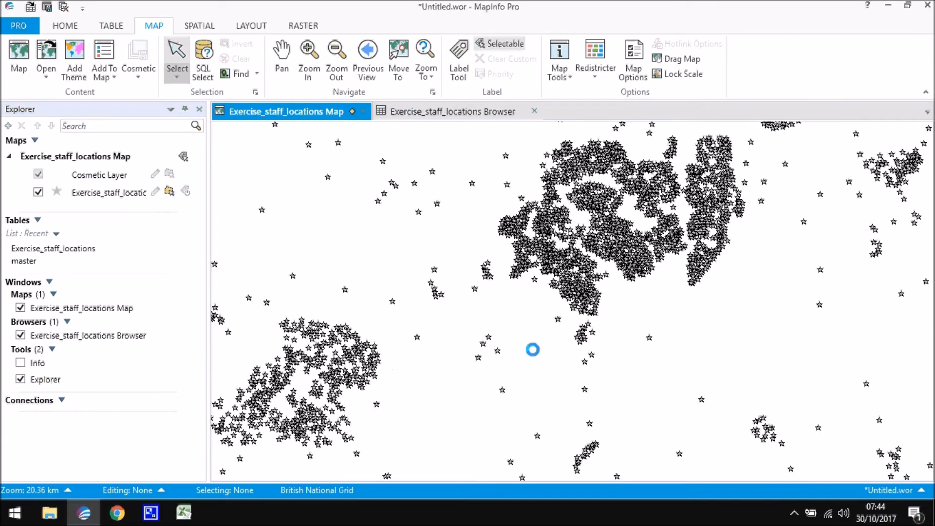
pyautogui.scroll(-5, 532, 349)
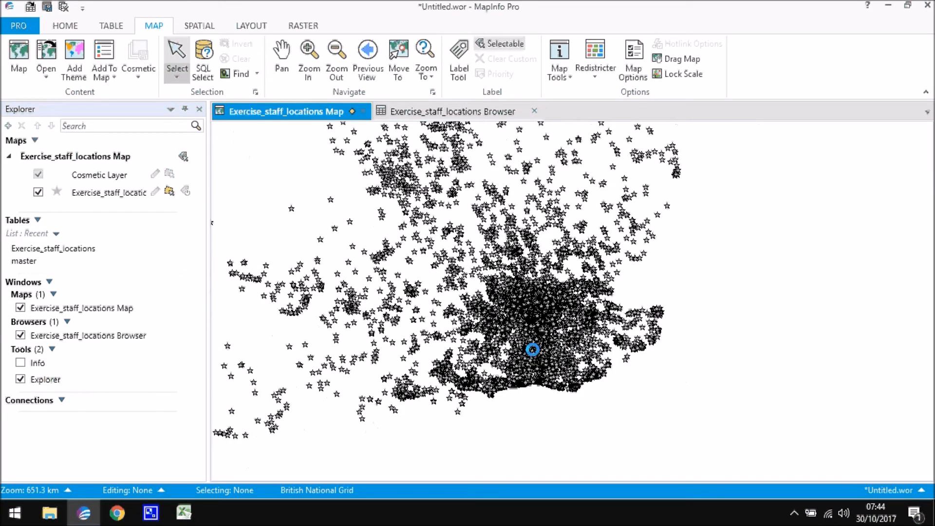
pyautogui.scroll(-1, 532, 349)
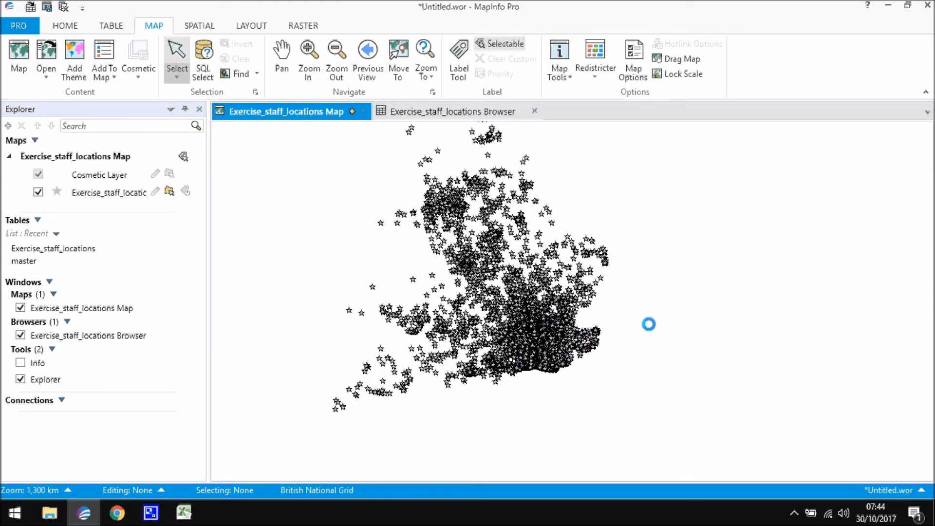
# - Add the Bing Roads base map beneath the staff points, with the map view centred on south-east England
pyautogui.scroll(1, 649, 324)
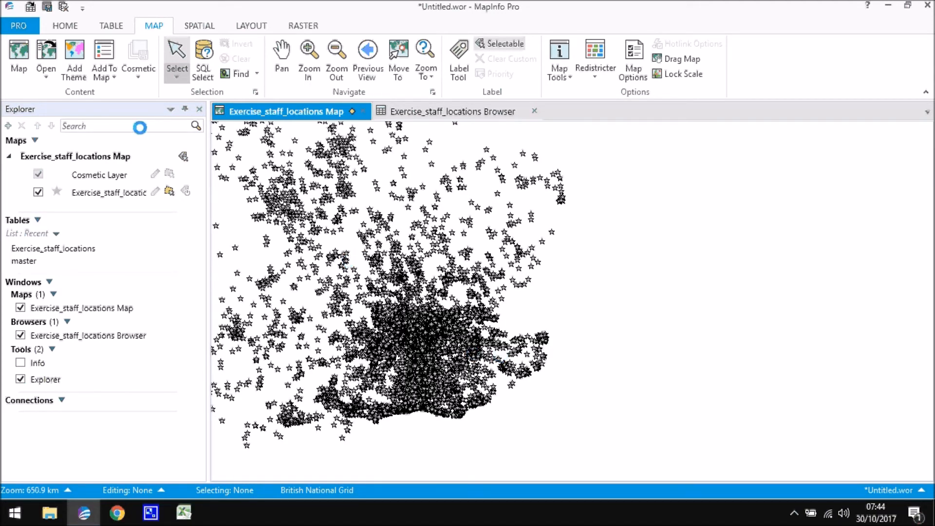
pyautogui.click(48, 77)
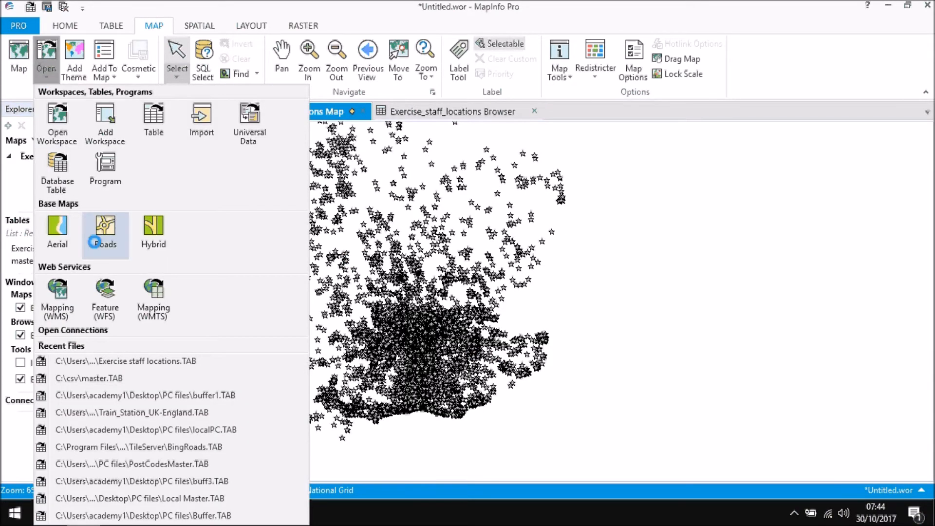
pyautogui.click(102, 234)
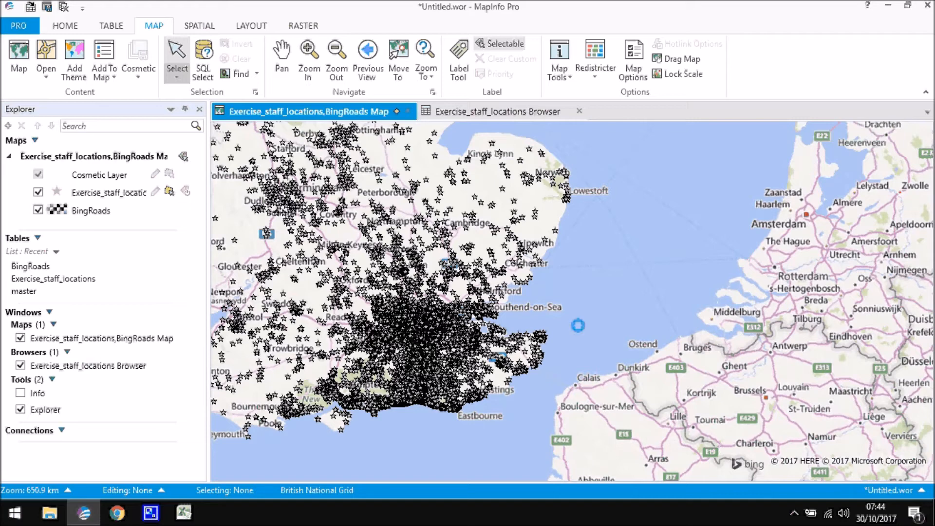
# - Select a staff point just west of Norwich on the map and clear the selection
pyautogui.click(208, 28)
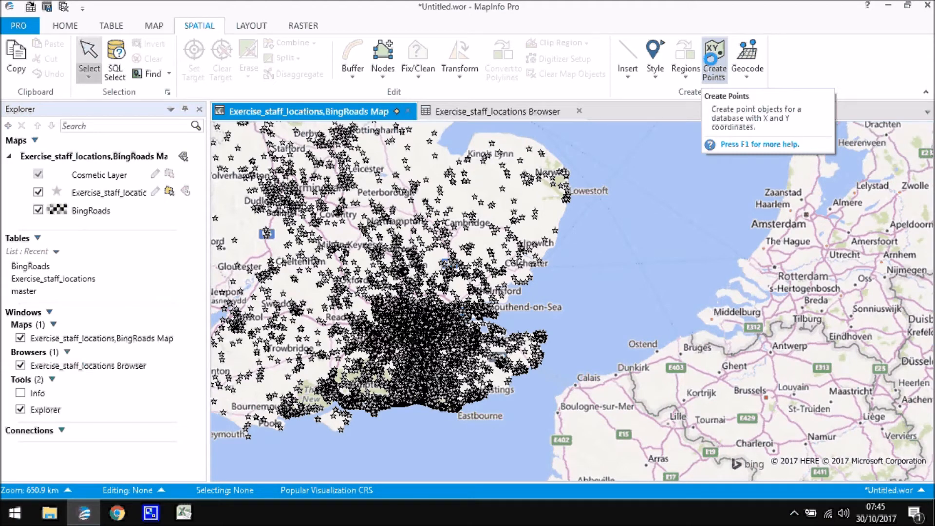
pyautogui.click(710, 59)
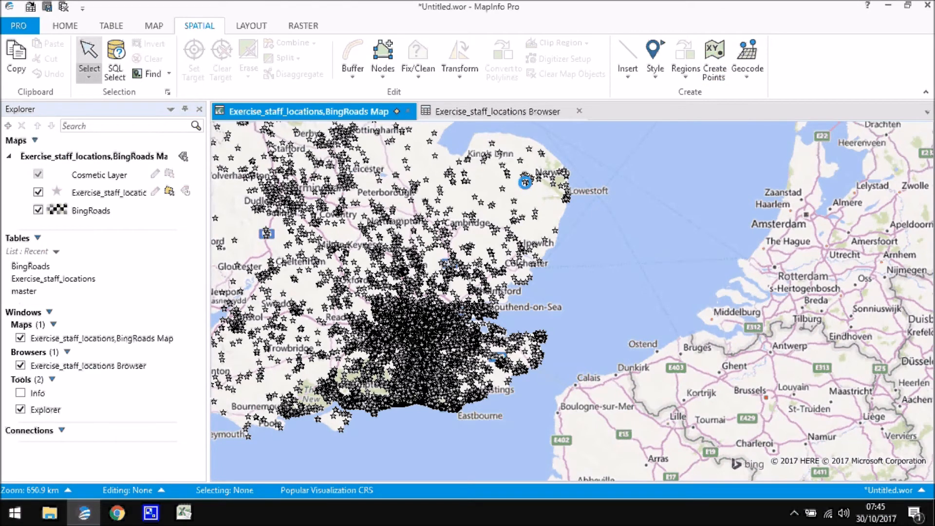
pyautogui.click(525, 181)
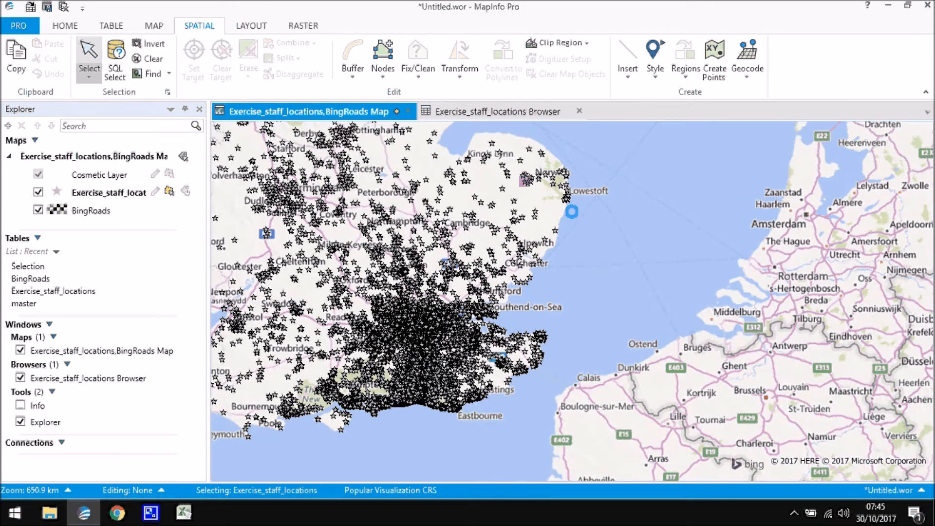
pyautogui.click(572, 211)
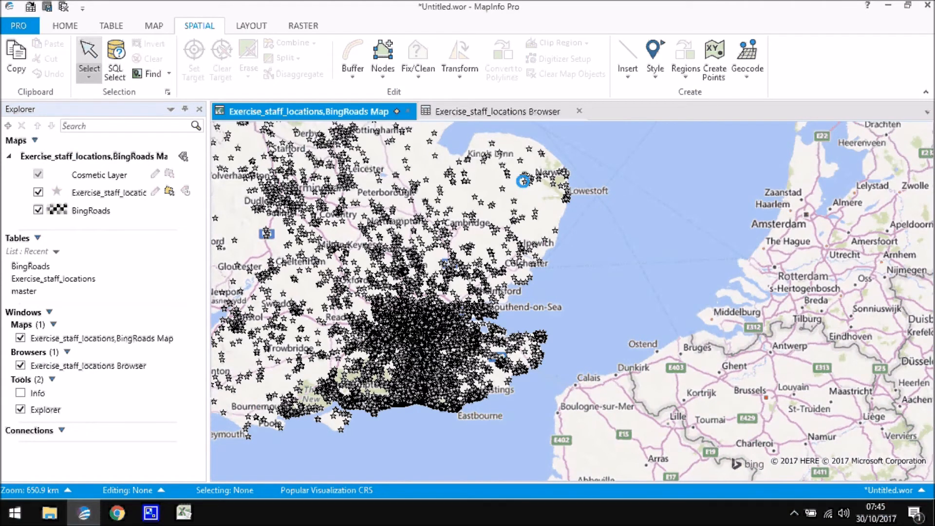
# - Review the Raw_Postcode and Good_PC values of several staff records in the Exercise_staff_locations browser
pyautogui.click(482, 111)
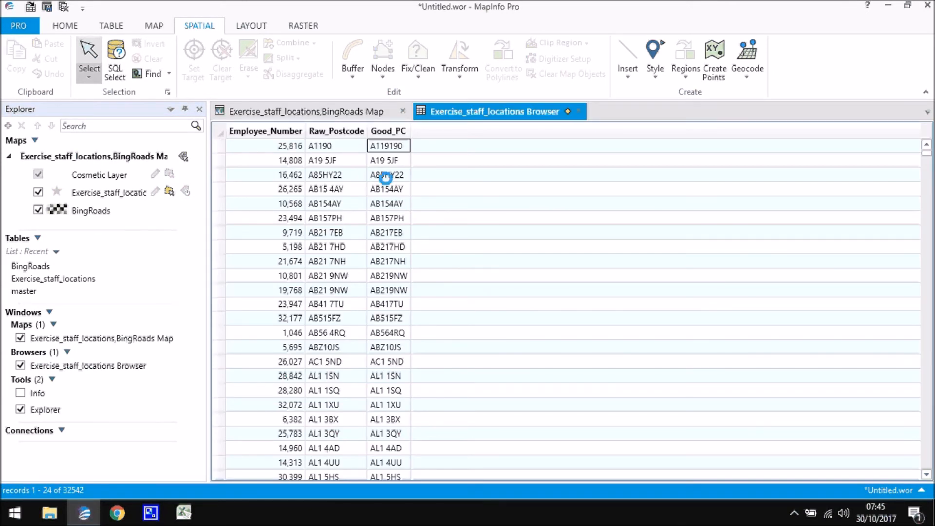
pyautogui.click(385, 146)
pyautogui.click(386, 157)
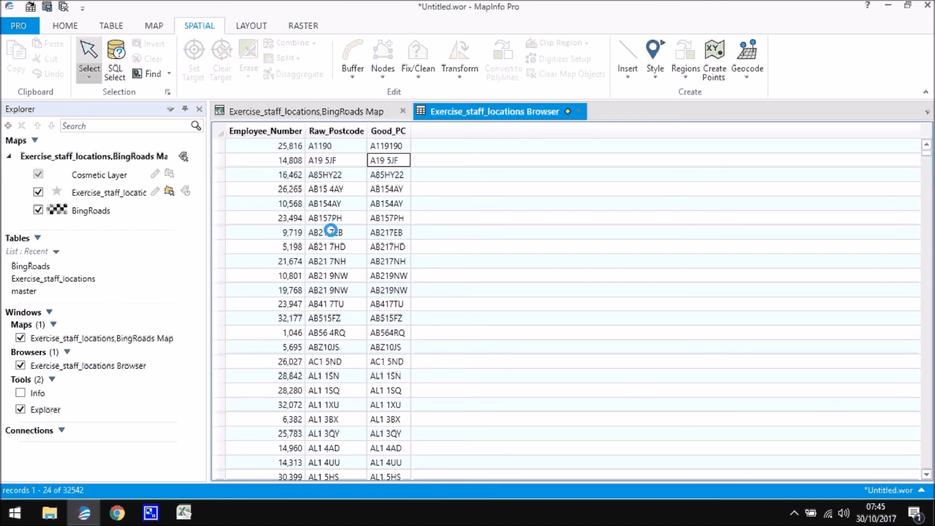
pyautogui.click(330, 218)
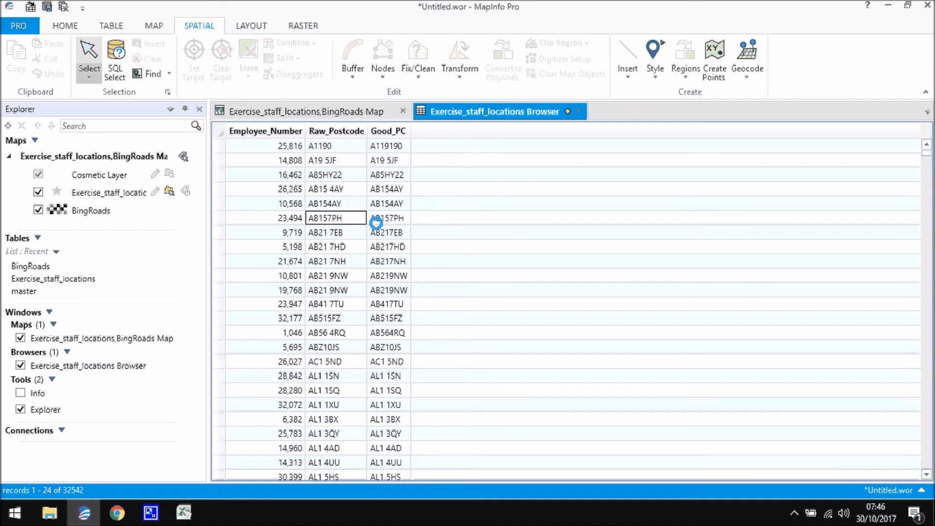
pyautogui.click(389, 216)
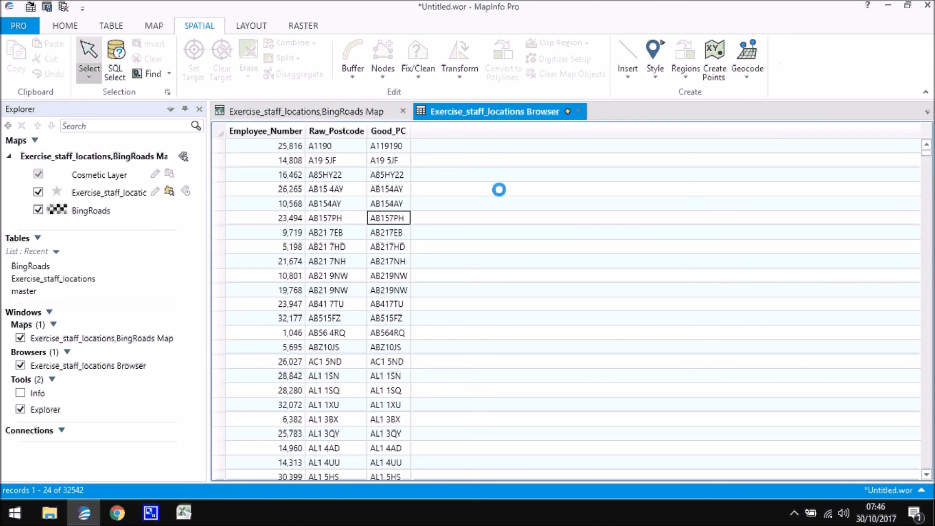
# - Return to the staff locations map and check the postcode tips of individual staff points
pyautogui.click(343, 112)
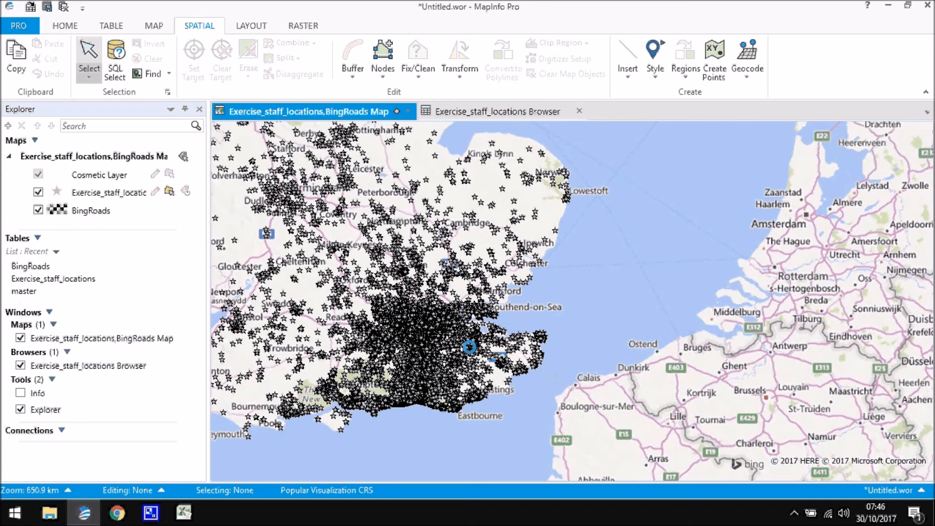
pyautogui.moveTo(469, 346)
pyautogui.moveTo(282, 178)
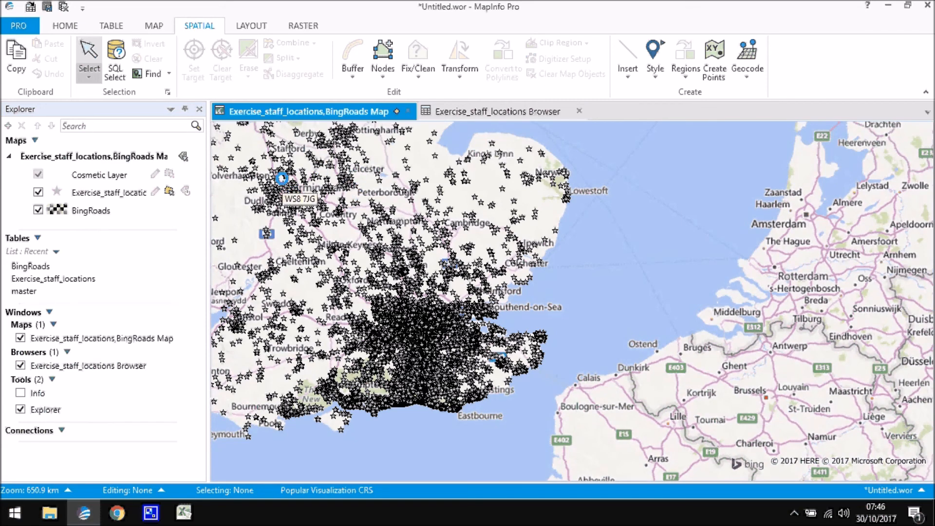